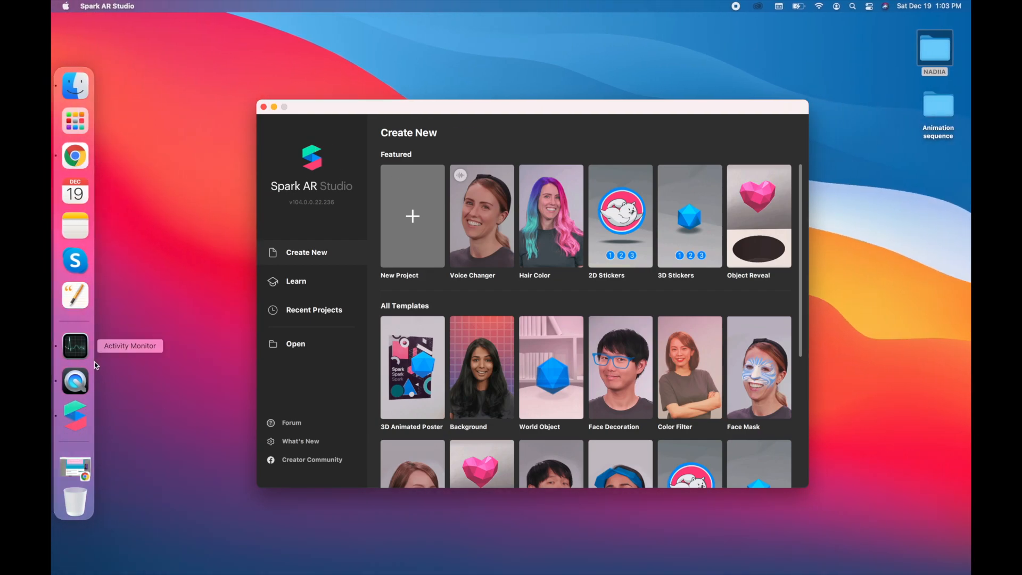
Switch to Chrome and look through the open Gumroad pages for the animation sequence, glitter, eyelashes and eye lenses filters, playing the preview videos.
left_click(73, 468)
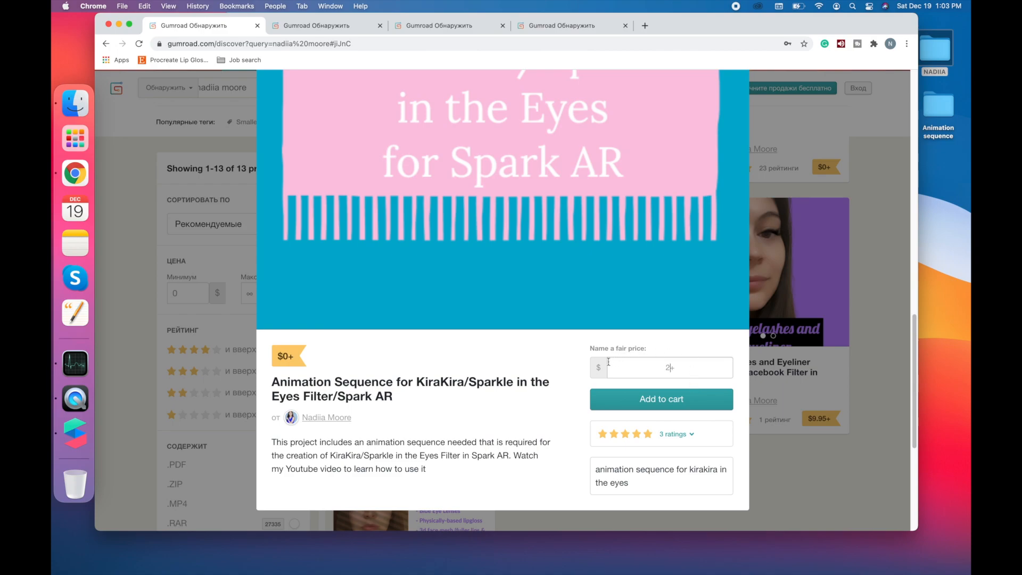
left_click(307, 23)
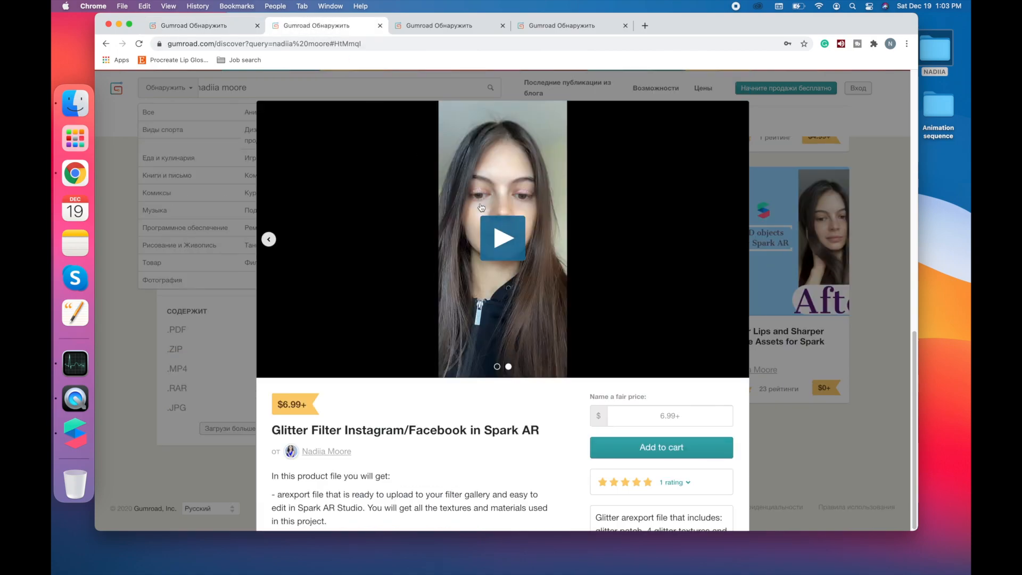
left_click(513, 223)
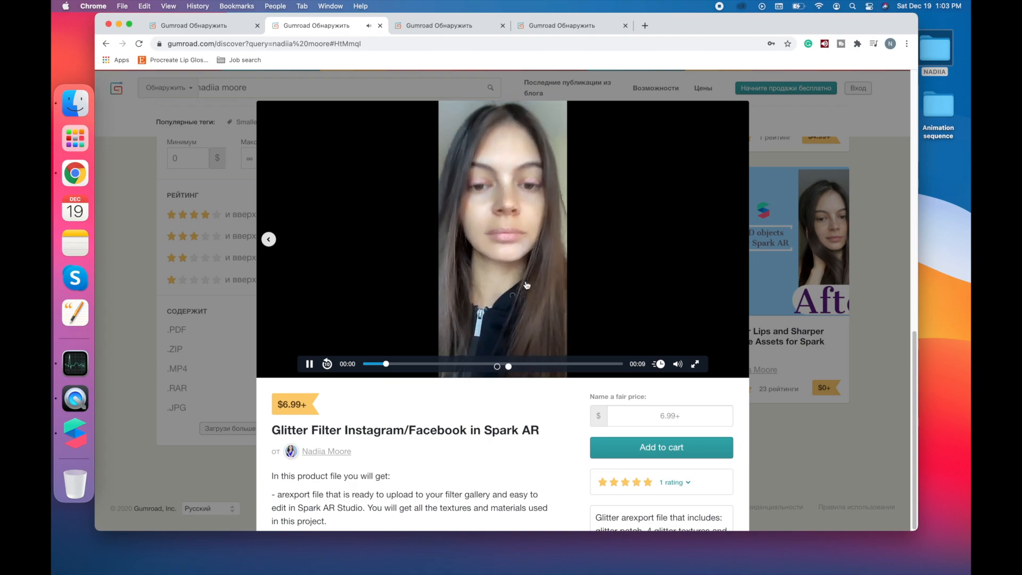
left_click(442, 26)
left_click(502, 249)
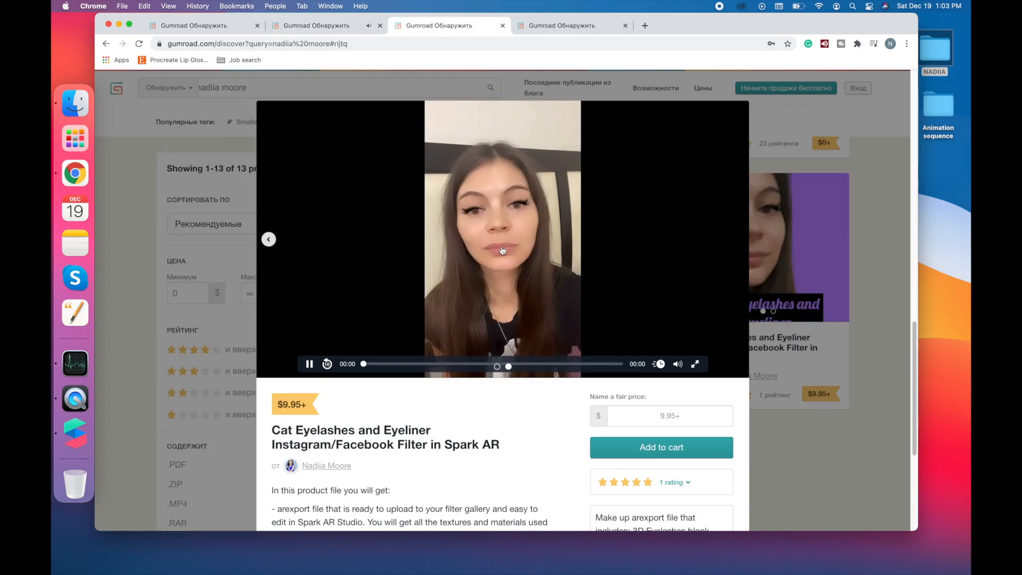
left_click(550, 27)
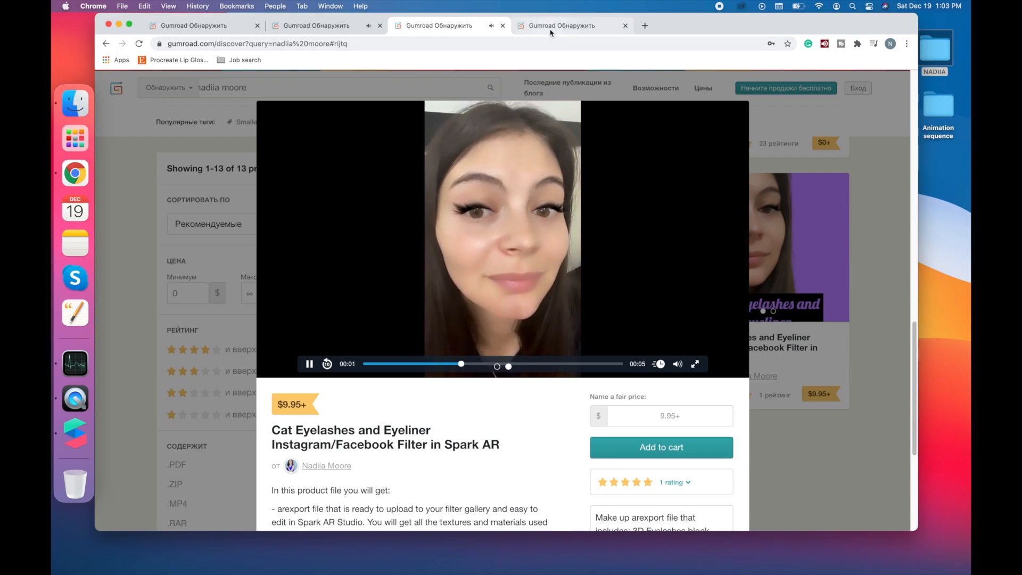
left_click(504, 249)
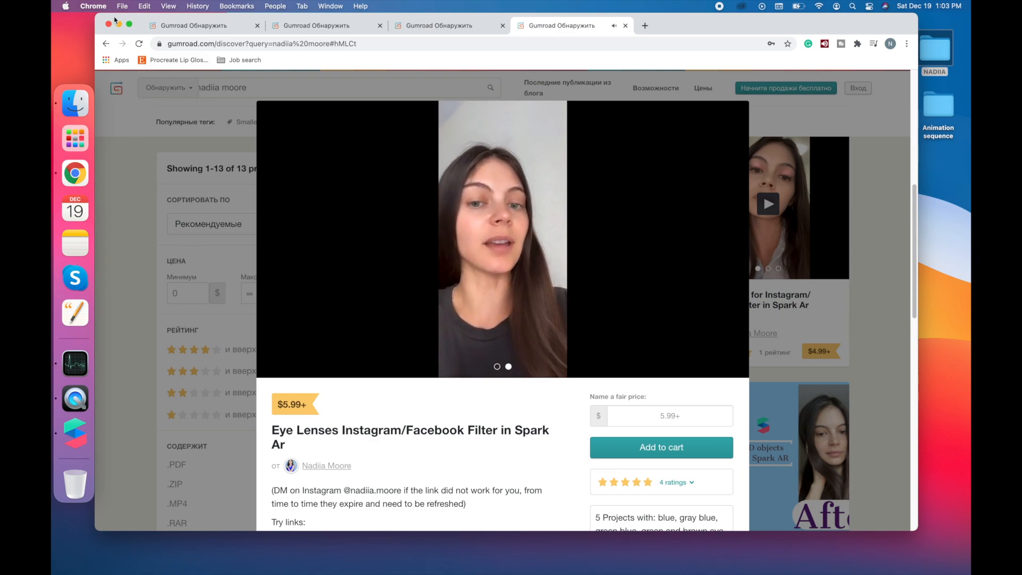
left_click(186, 26)
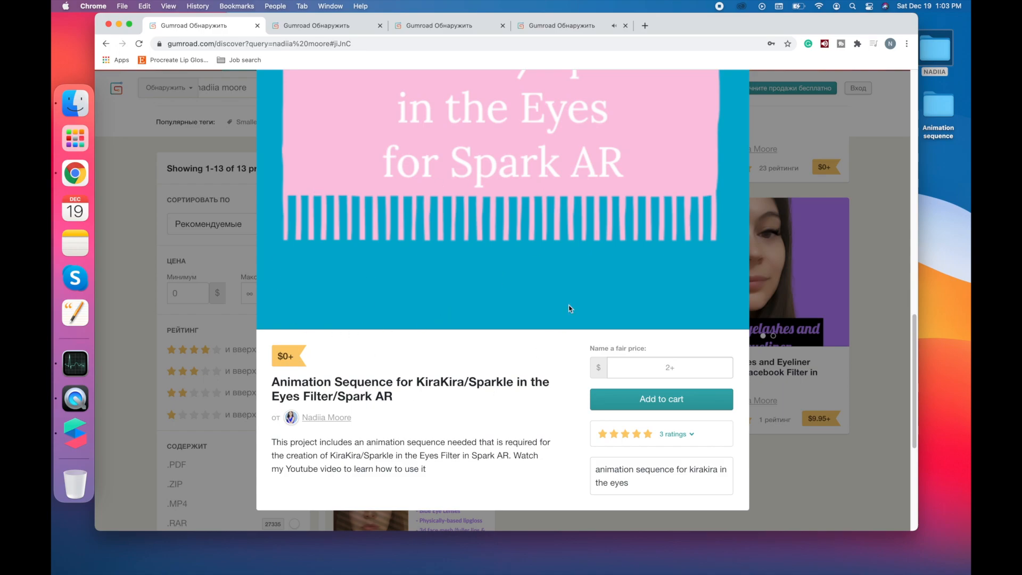
left_click(119, 24)
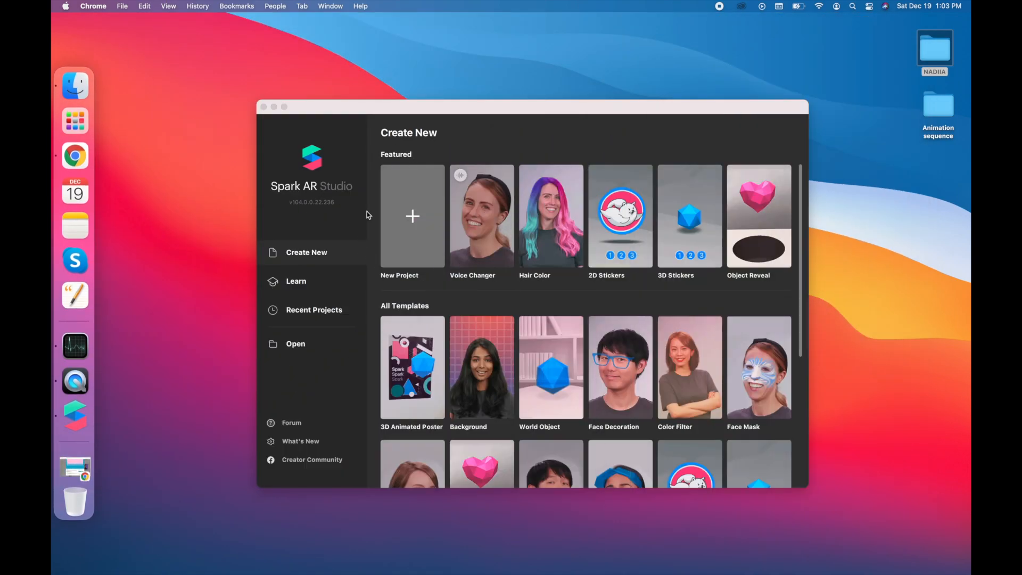
Create a new blank project in Spark AR Studio and add a face mesh to the scene.
left_click(410, 242)
left_click(596, 372)
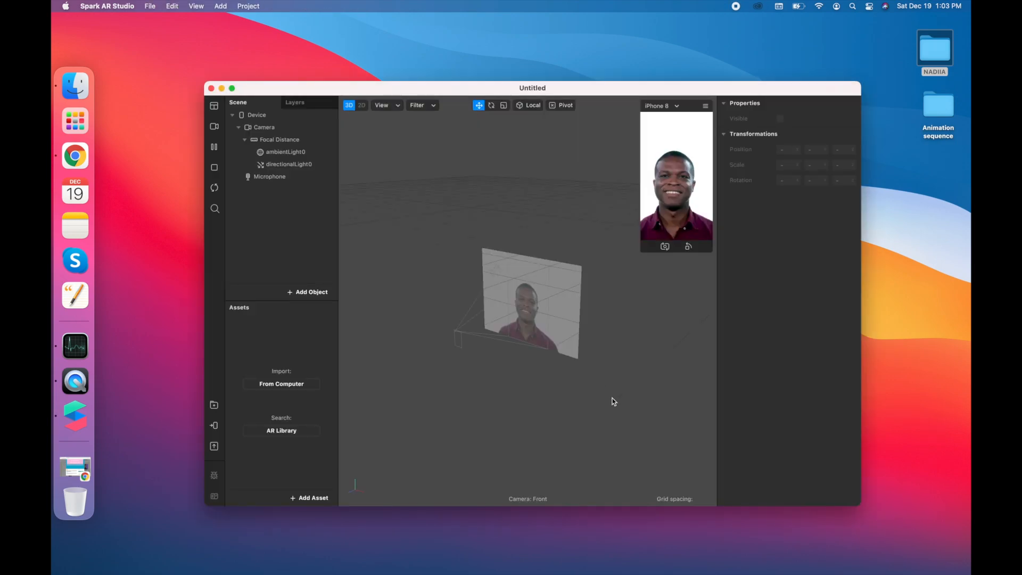
left_click(295, 293)
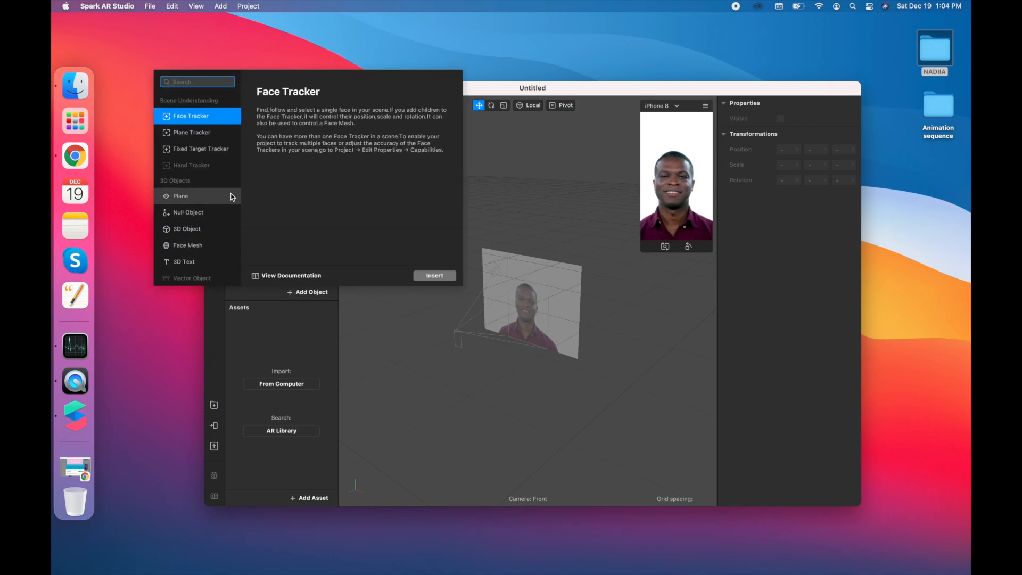
double_click(202, 248)
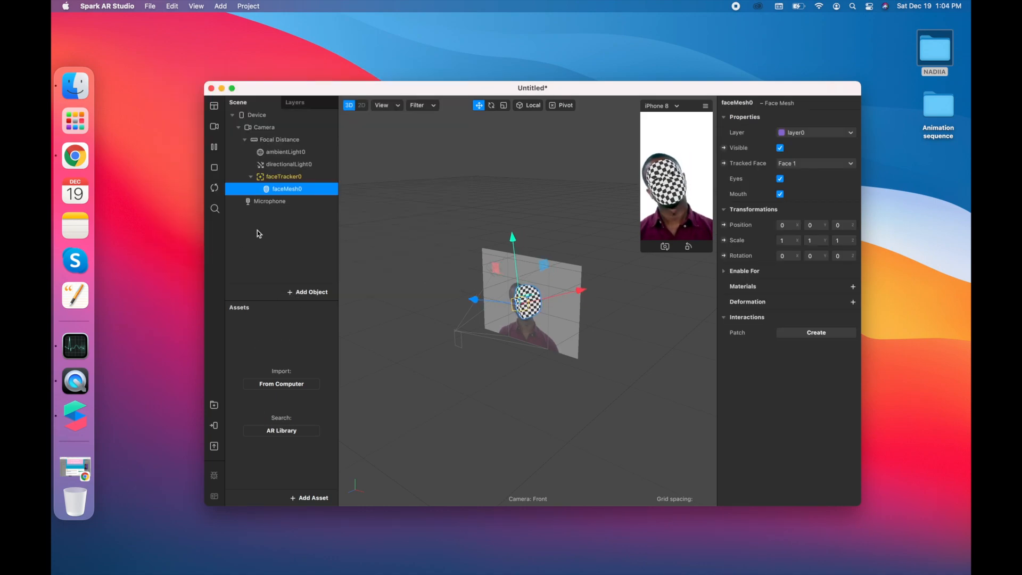
Add a new material to the face mesh and set its shader type to Retouching.
left_click(852, 286)
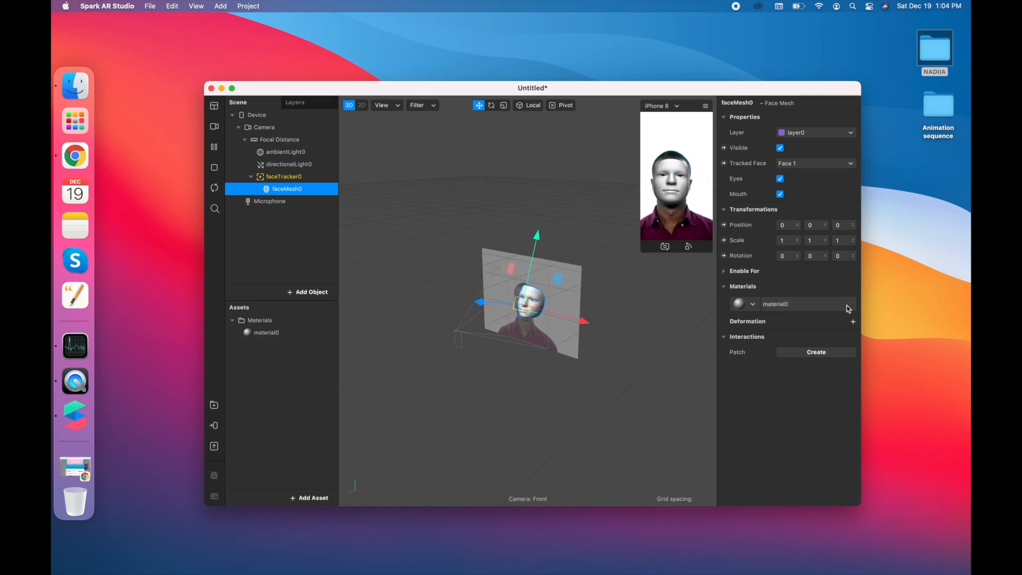
left_click(277, 333)
left_click(797, 116)
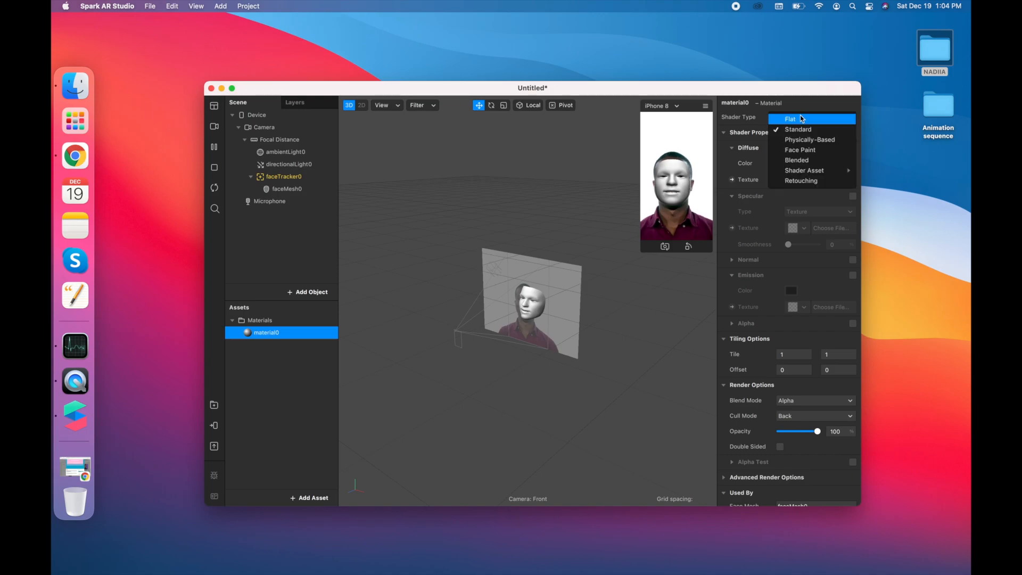
left_click(802, 181)
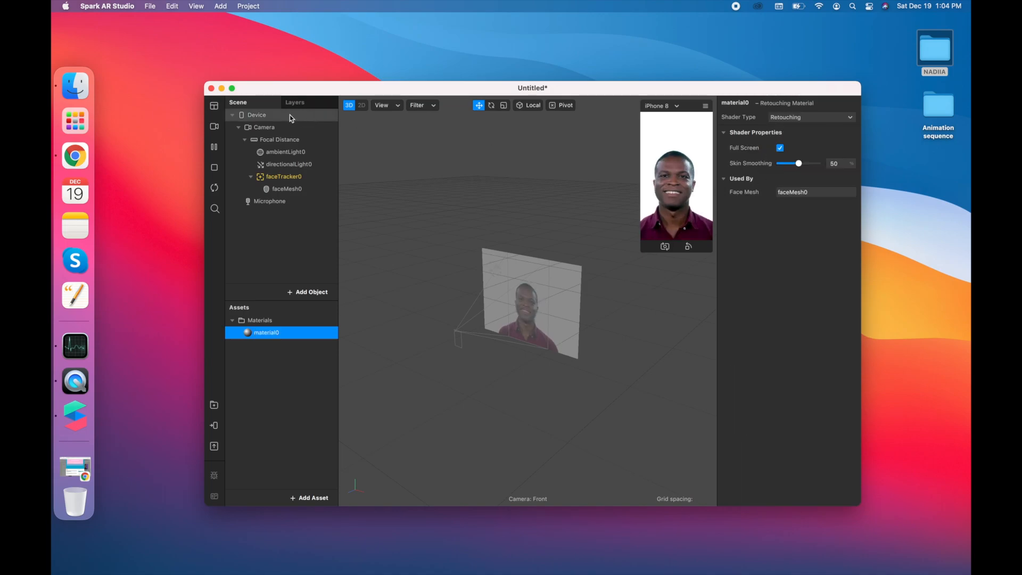
Enlarge the project window to full screen and switch the real-time simulation to the last clip, showing a long-haired woman.
left_click(232, 88)
left_click(61, 31)
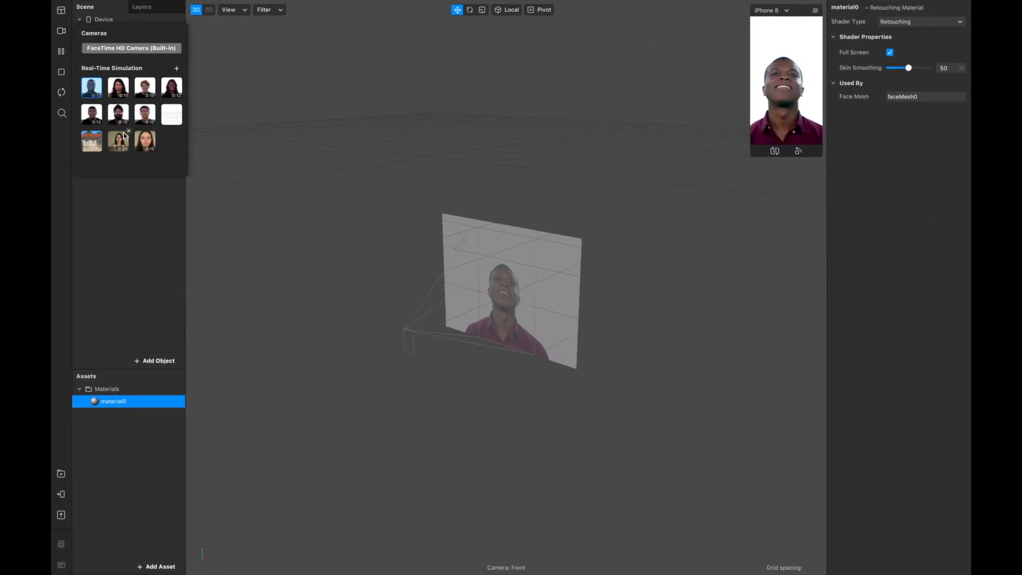
left_click(145, 142)
left_click(150, 218)
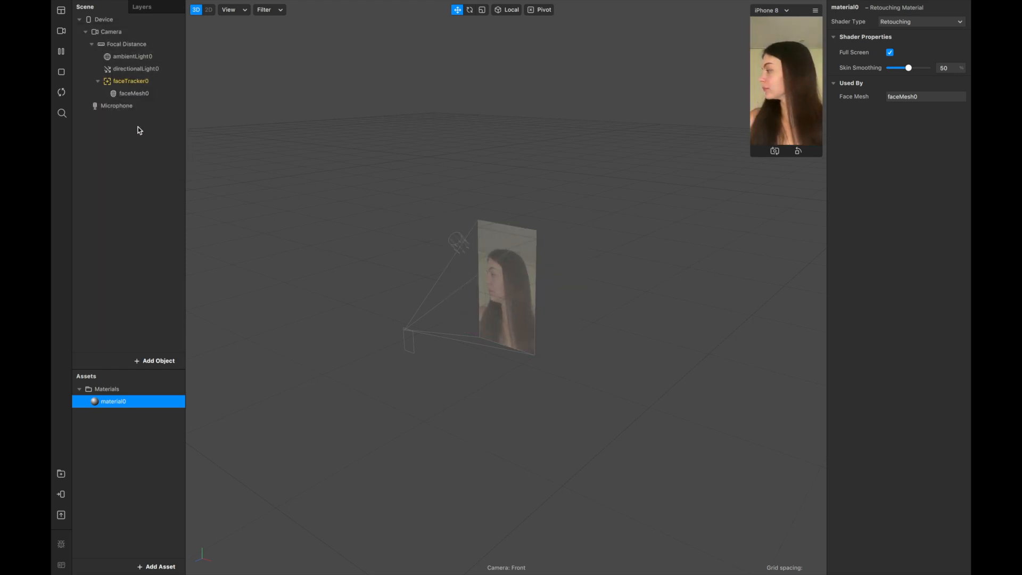
Add a plane as a child of faceTracker0.
left_click(143, 82)
right_click(144, 82)
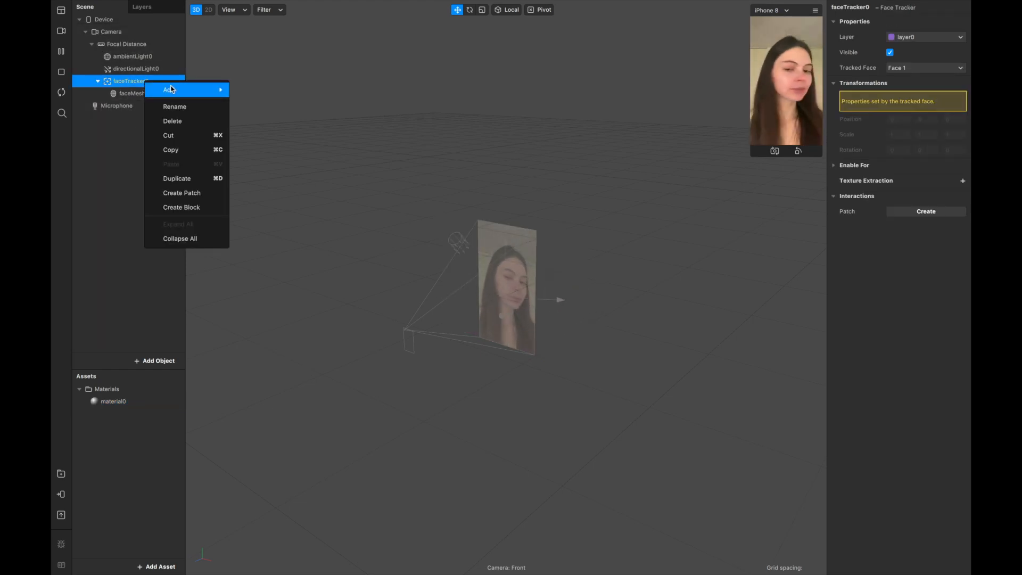
mouse_move(203, 90)
left_click(282, 149)
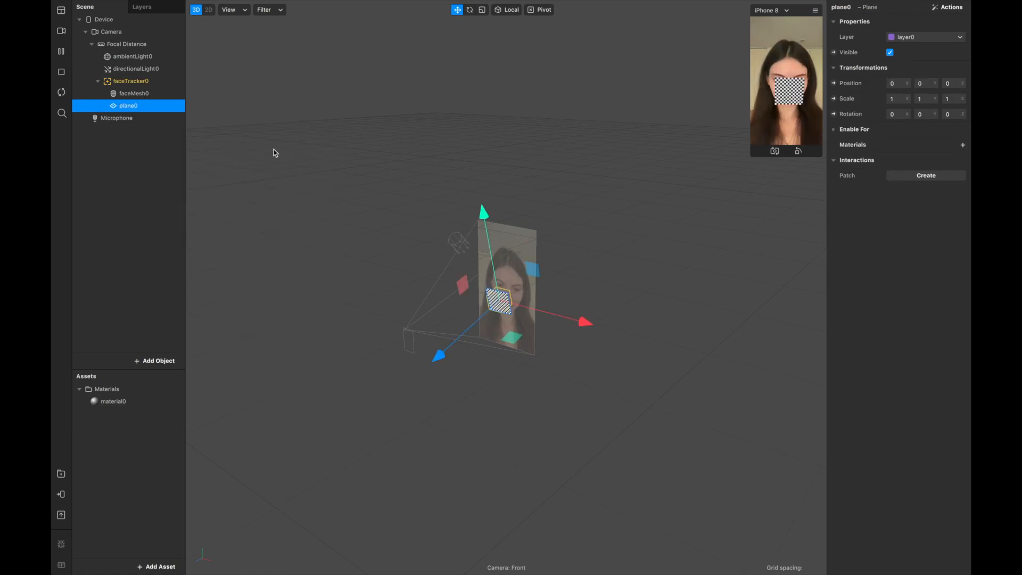
Set the plane's X and Y scale to 0.299.
left_click(899, 101)
type("0.")
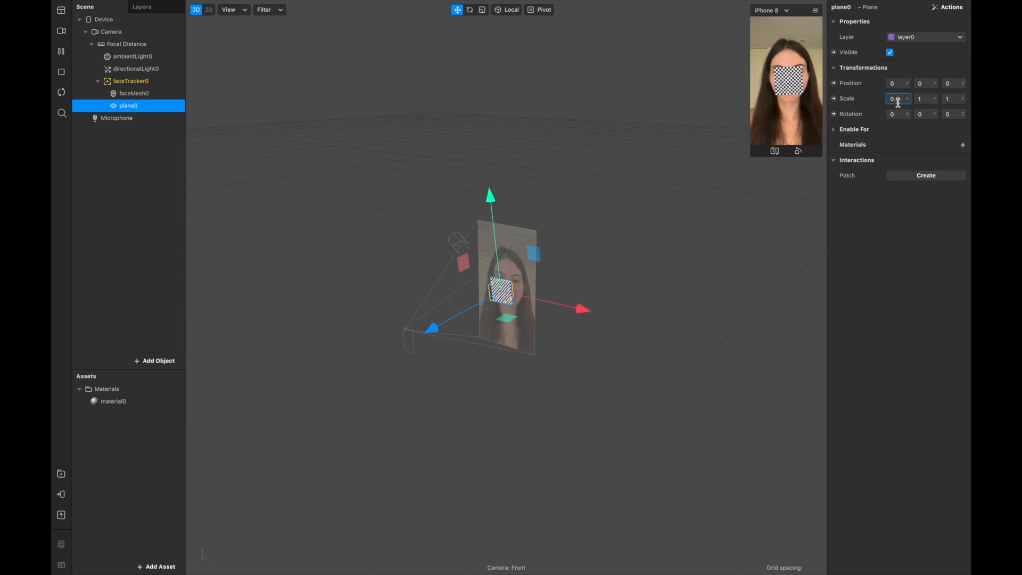
left_click(926, 99)
type("0")
type(".299")
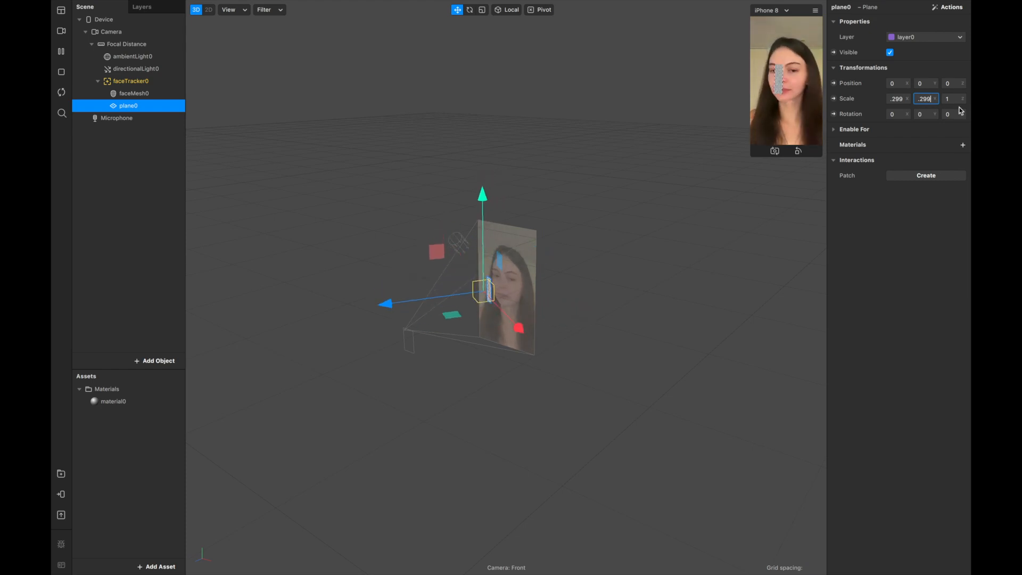
Give the plane a new material and rename both the material and the plane "left".
left_click(962, 146)
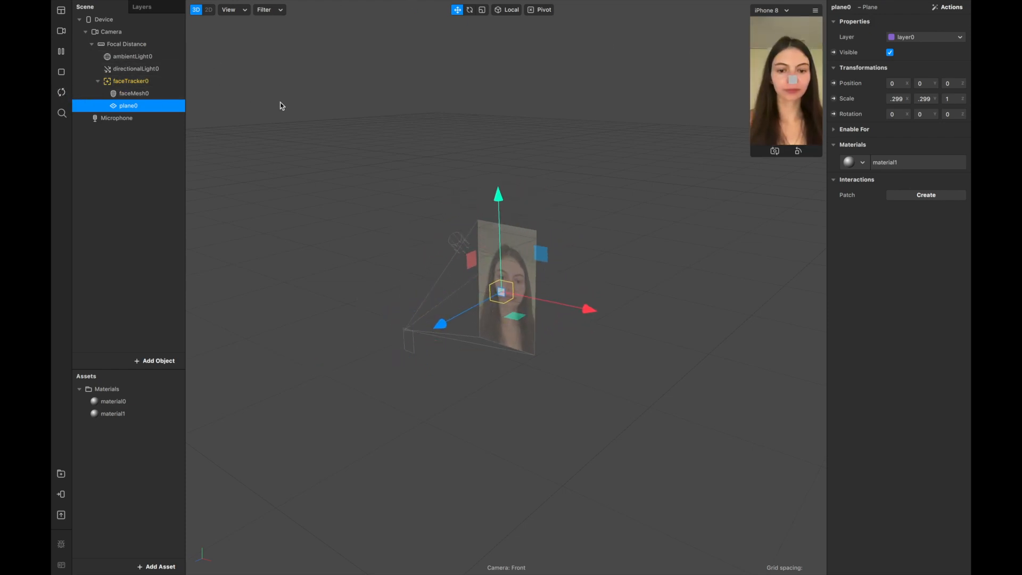
double_click(125, 414)
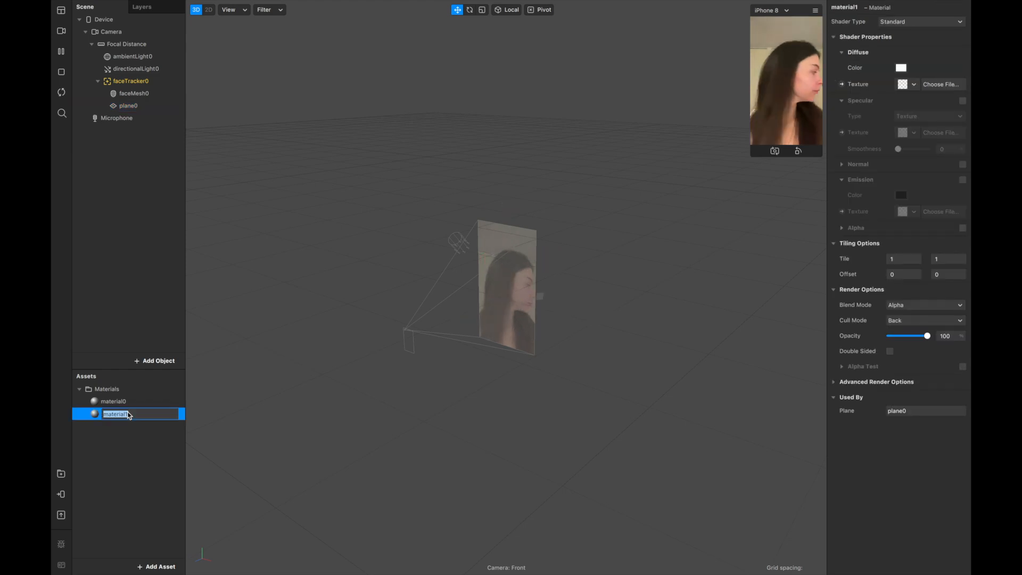
type("left")
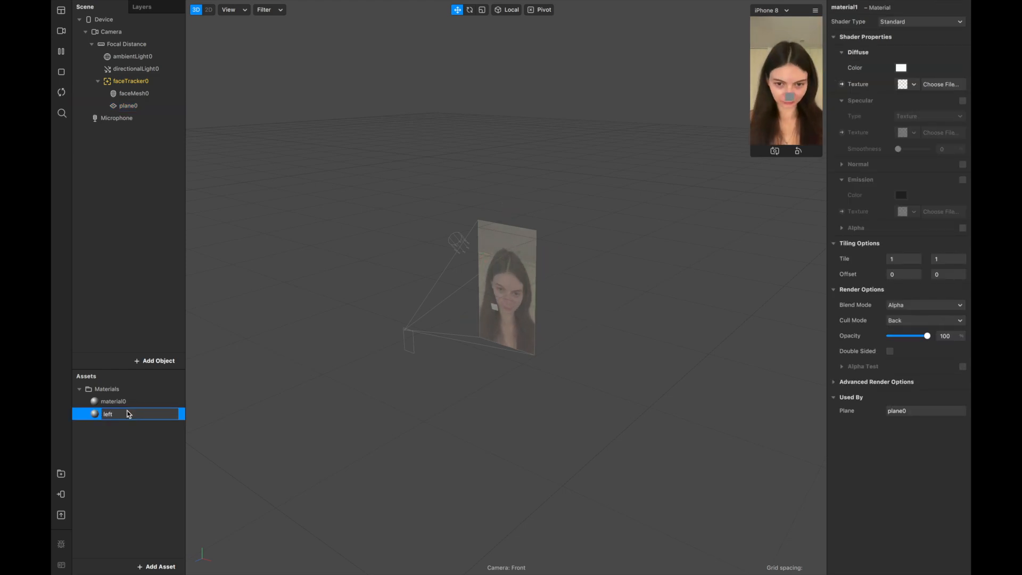
left_click(142, 106)
double_click(142, 107)
type("left")
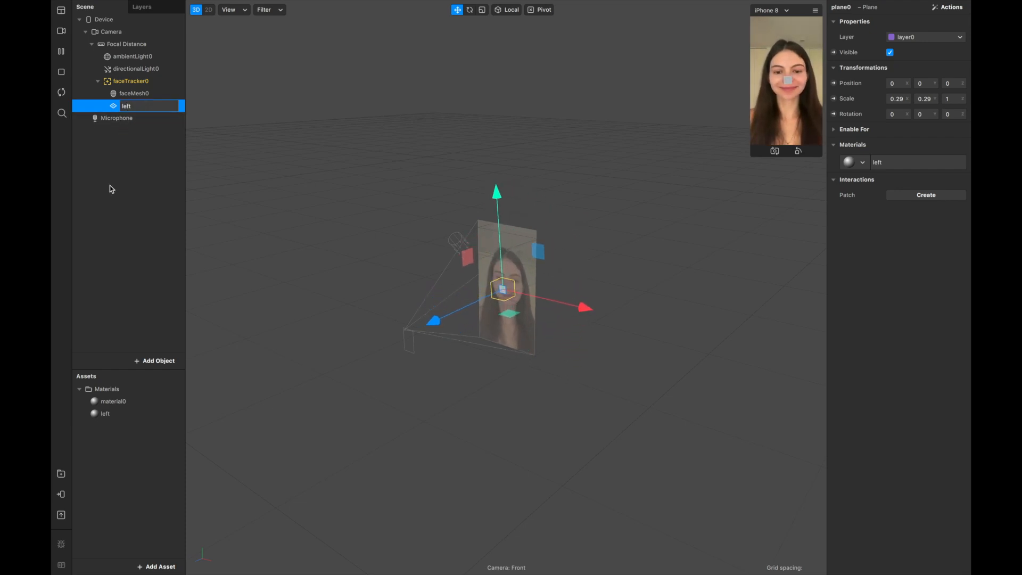
key("Return")
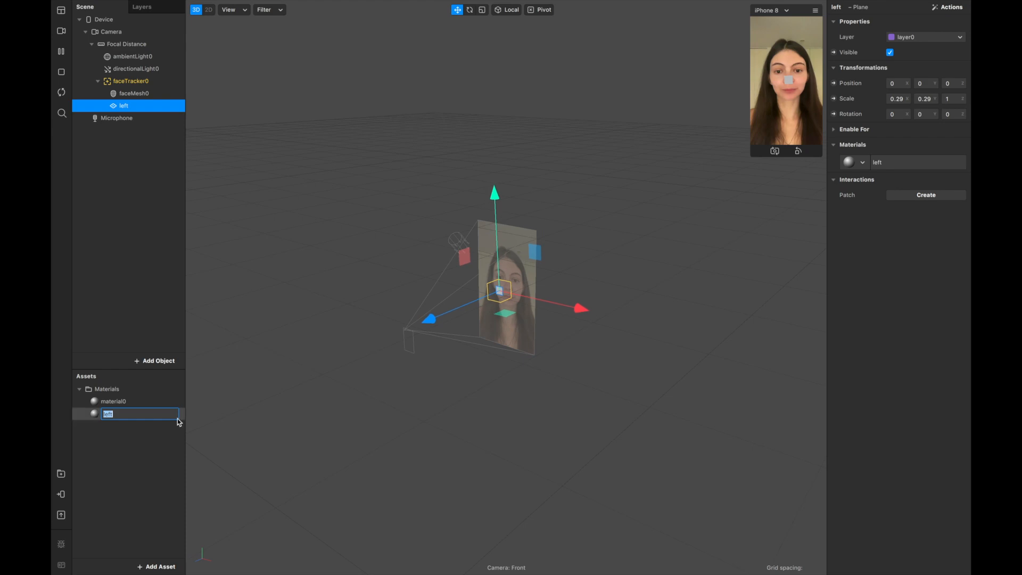
Add an animation sequence asset and load images 1.png to 30.png from the Animation sequence folder as its texture.
left_click(154, 566)
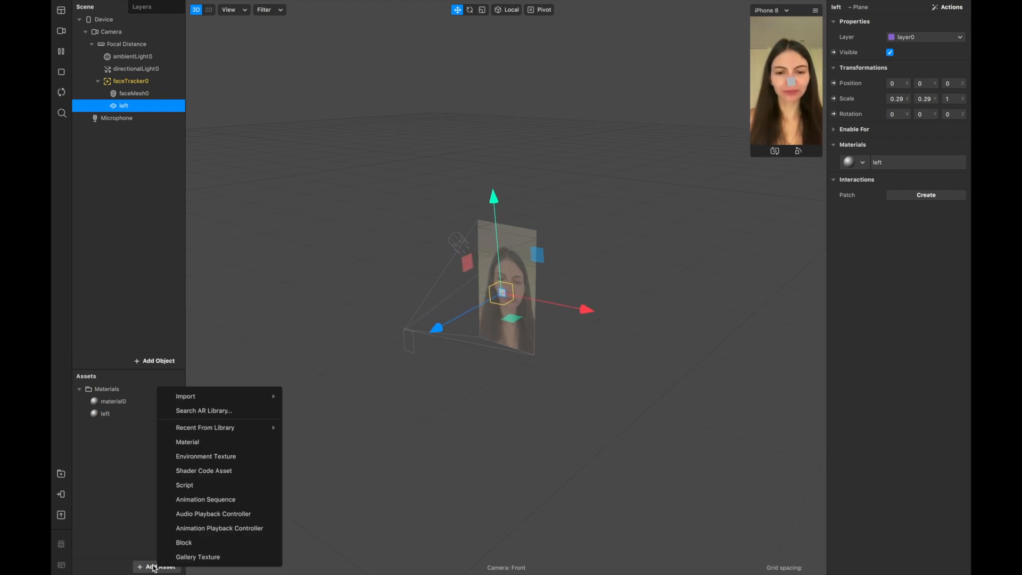
left_click(235, 499)
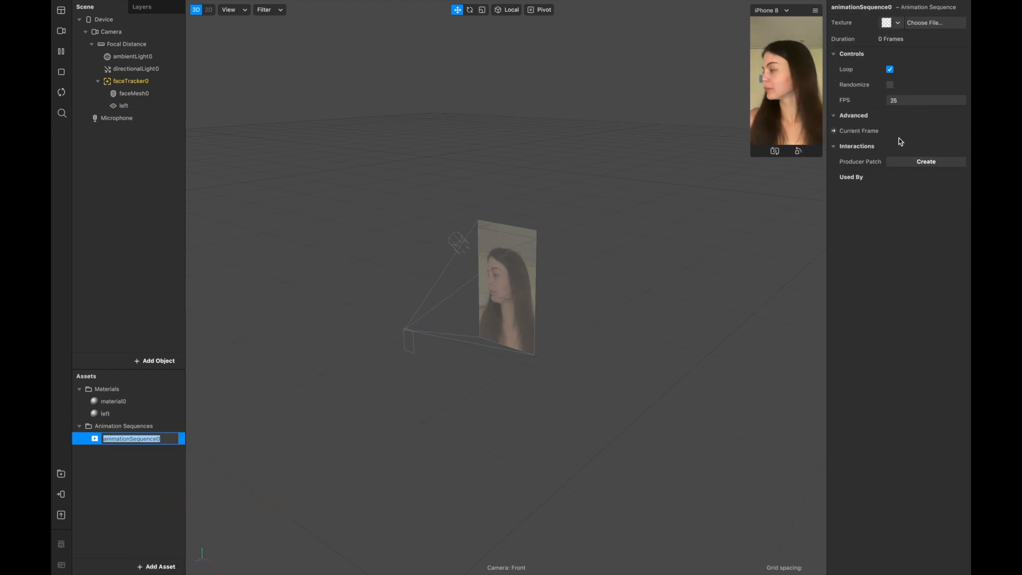
left_click(899, 24)
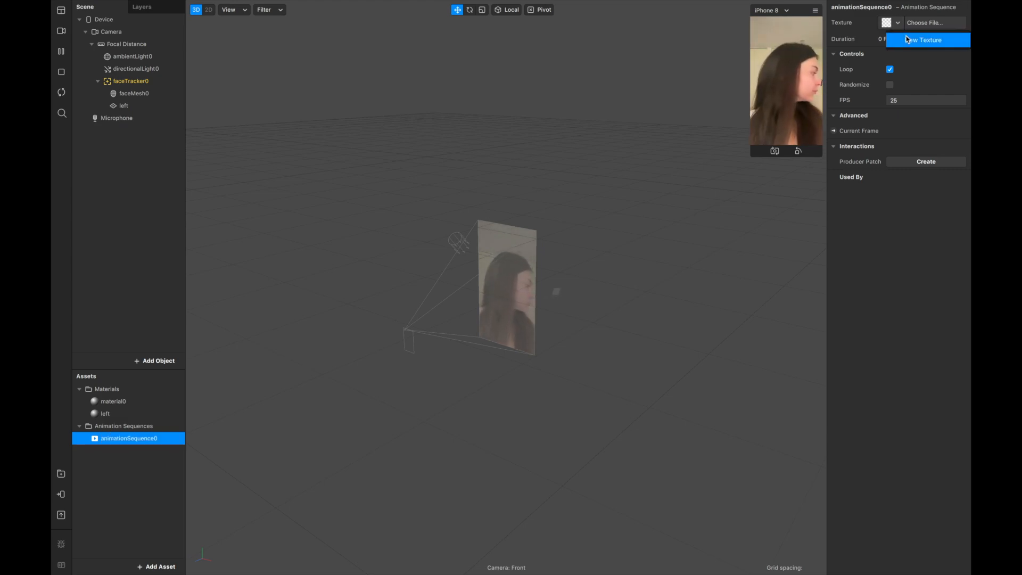
left_click(910, 43)
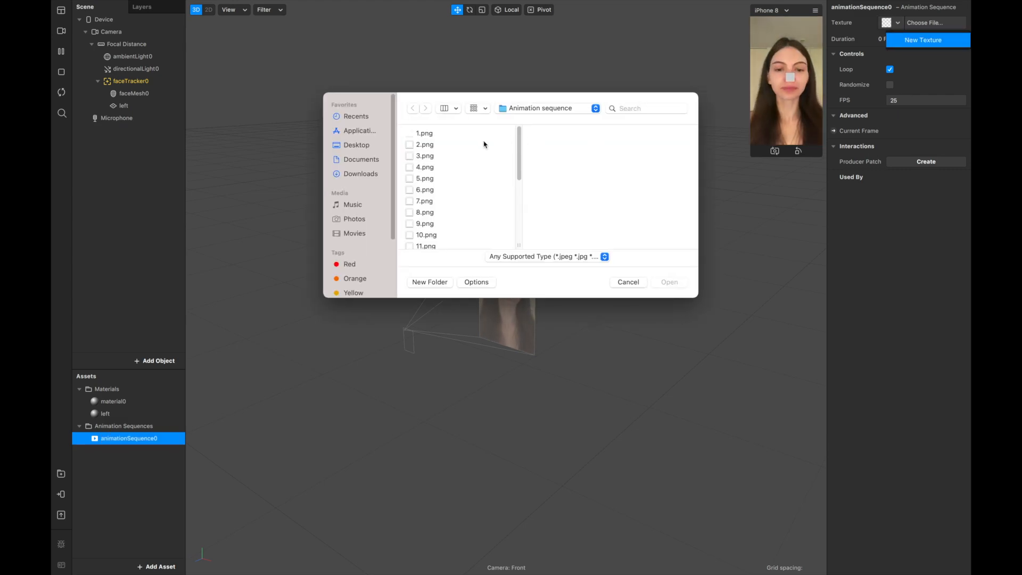
left_click_drag(456, 135, 445, 304)
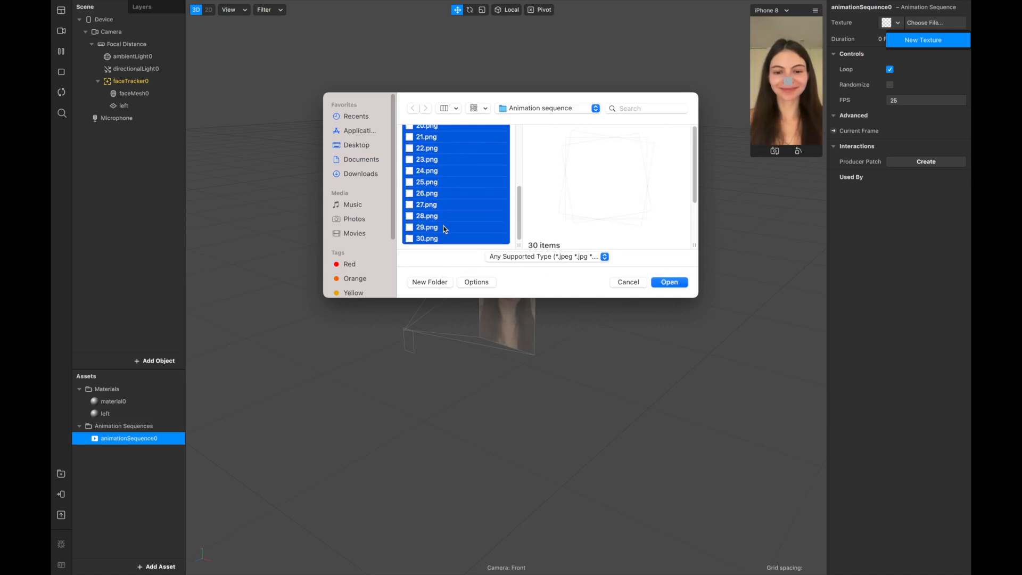
left_click(668, 282)
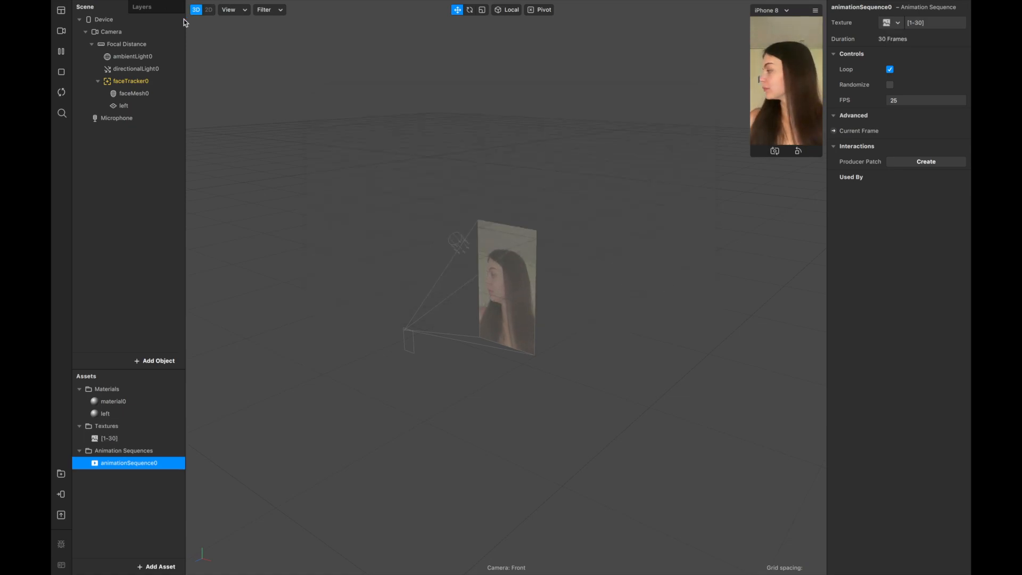
Set the "left" material's shader type to Flat and use animationSequence0 as its diffuse texture.
left_click(141, 413)
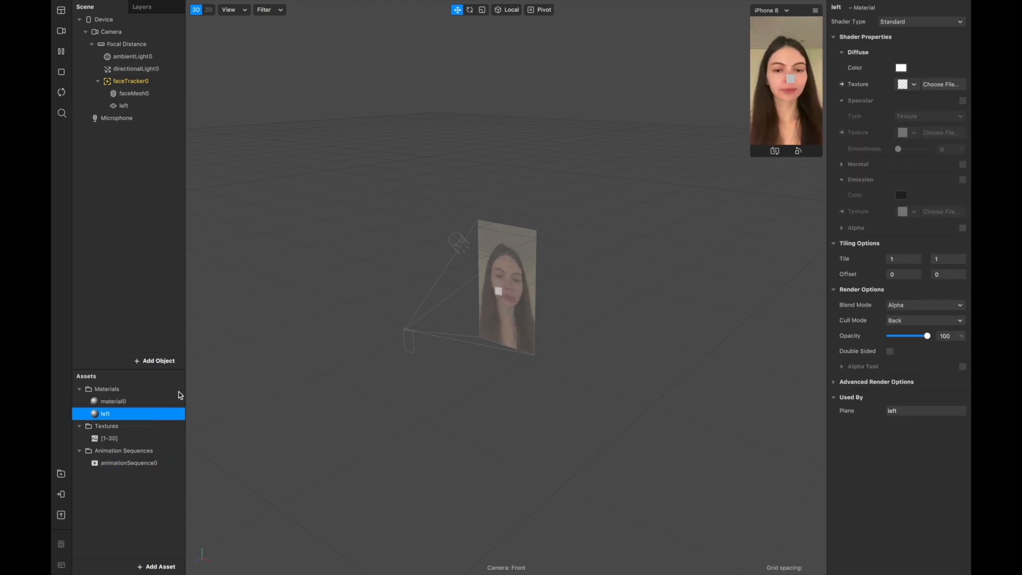
left_click(914, 22)
left_click(914, 28)
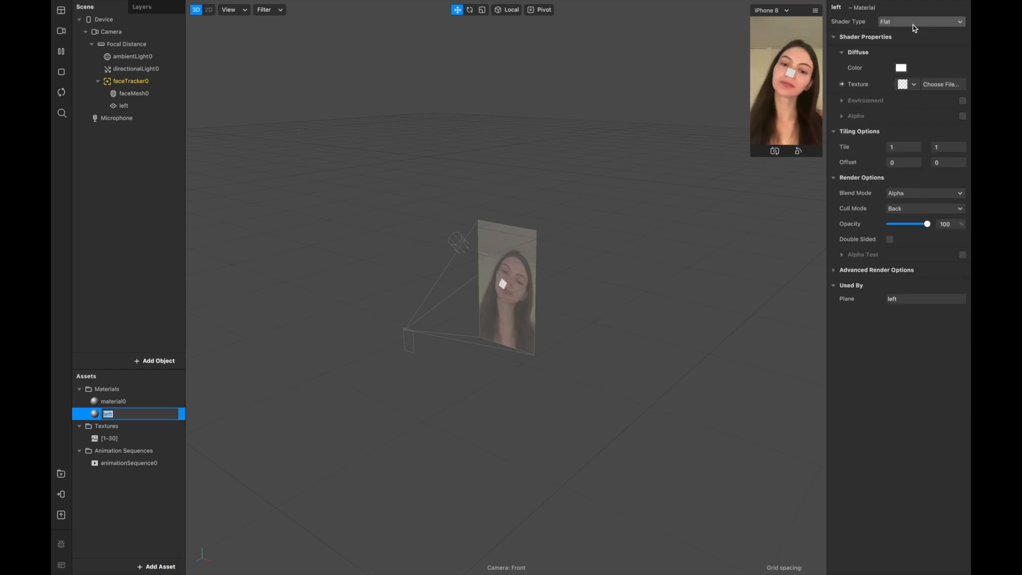
left_click(913, 84)
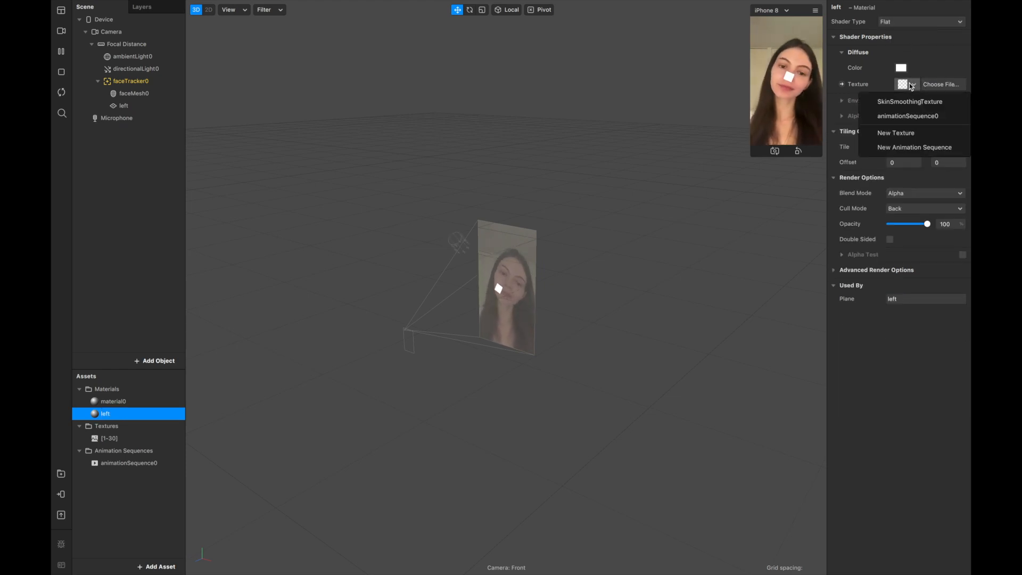
left_click(897, 117)
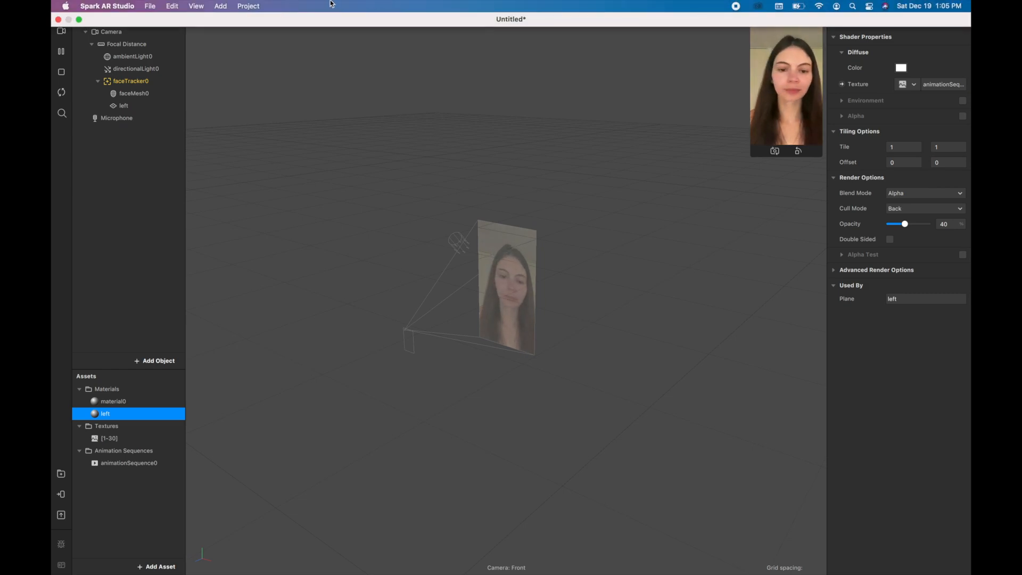
Duplicate the "left" plane under the face tracker and rename the copy "right".
double_click(138, 105)
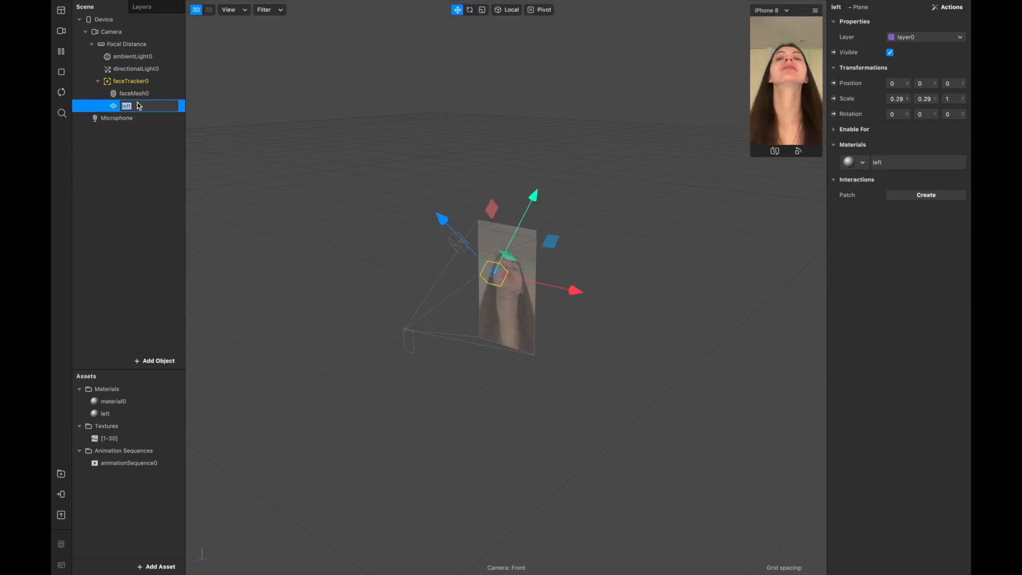
right_click(142, 108)
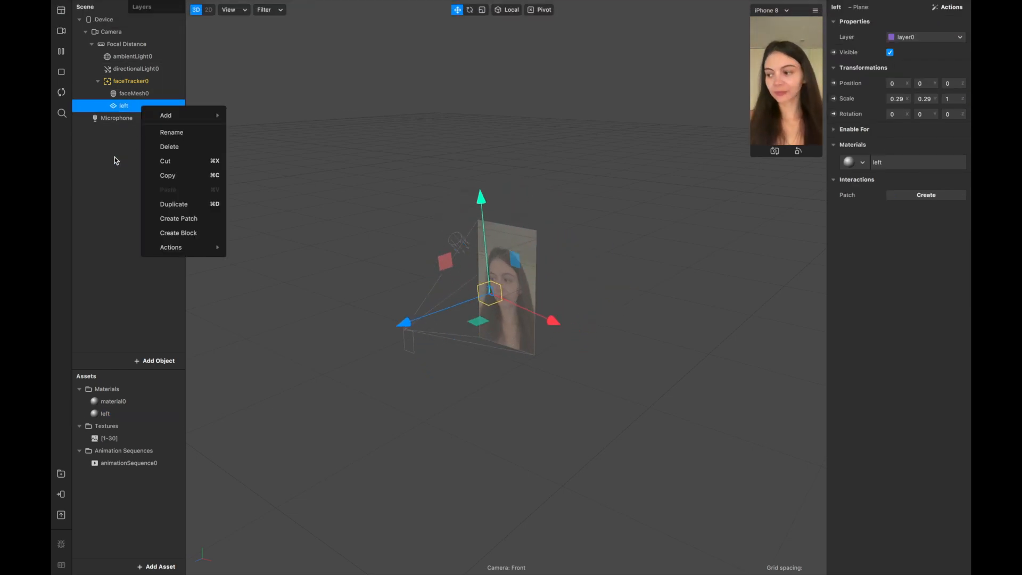
left_click(177, 210)
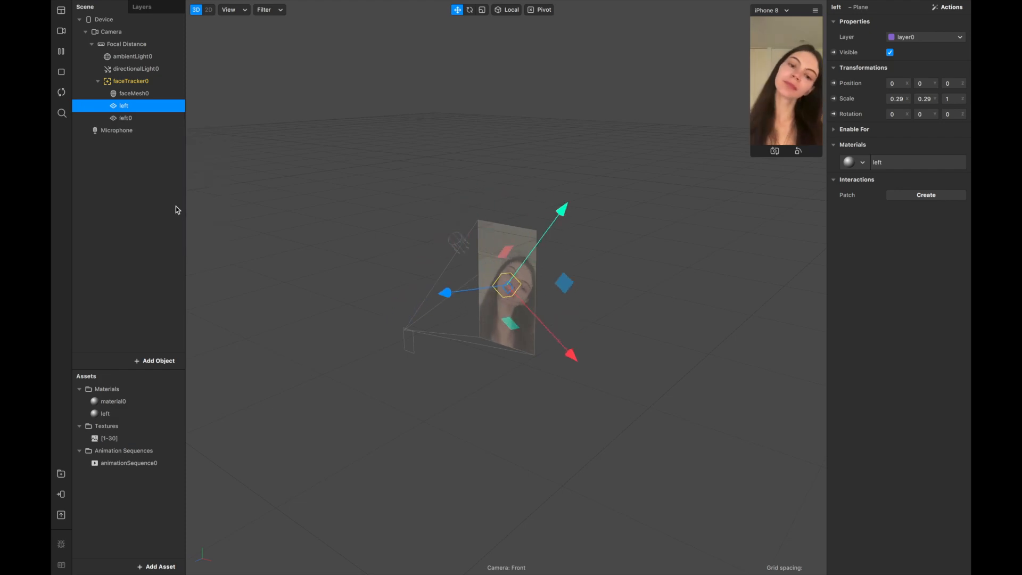
double_click(144, 120)
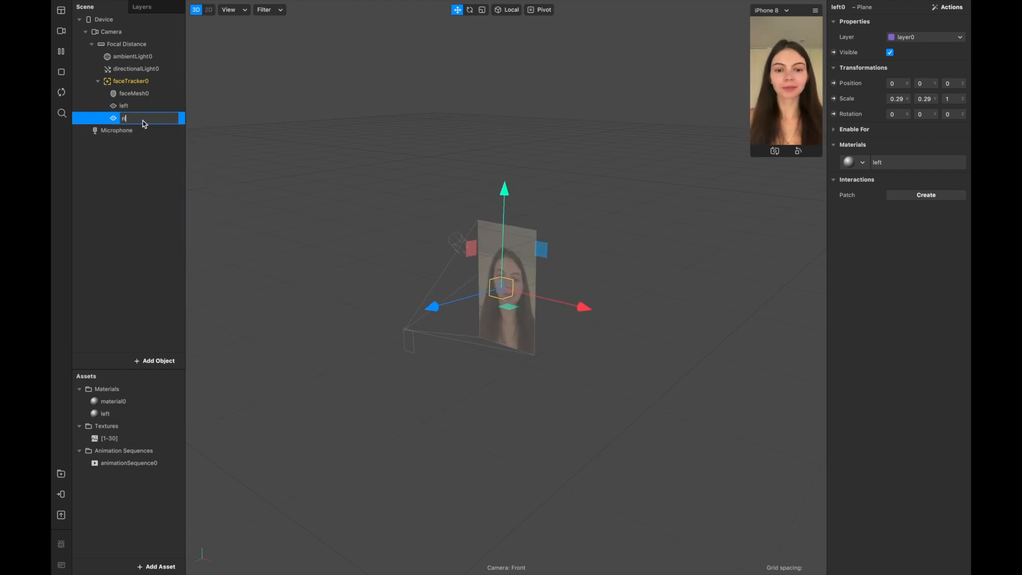
left_click(133, 181)
Replace the "right" plane's material with a newly created one.
left_click(142, 119)
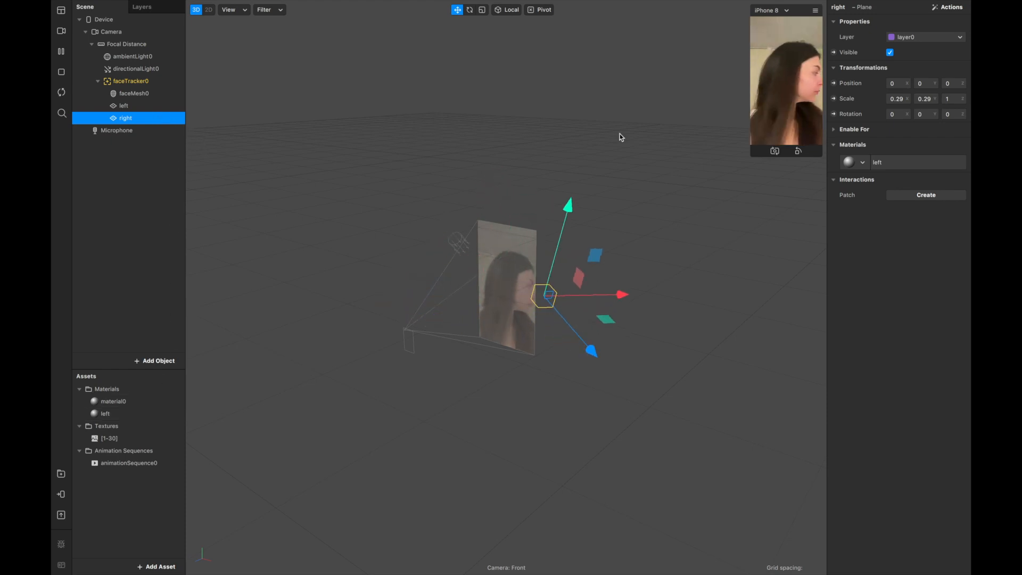
left_click(859, 162)
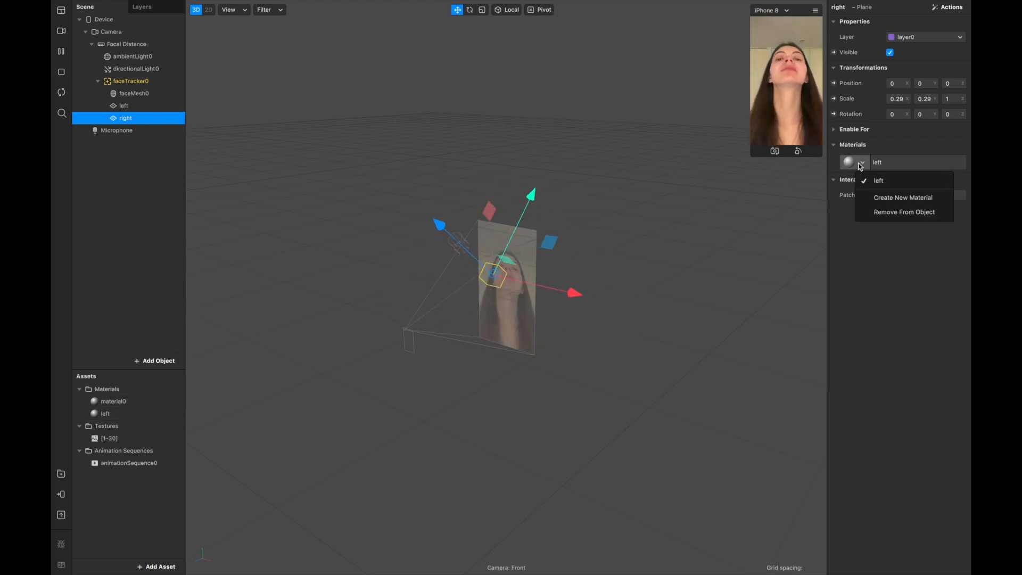
left_click(897, 198)
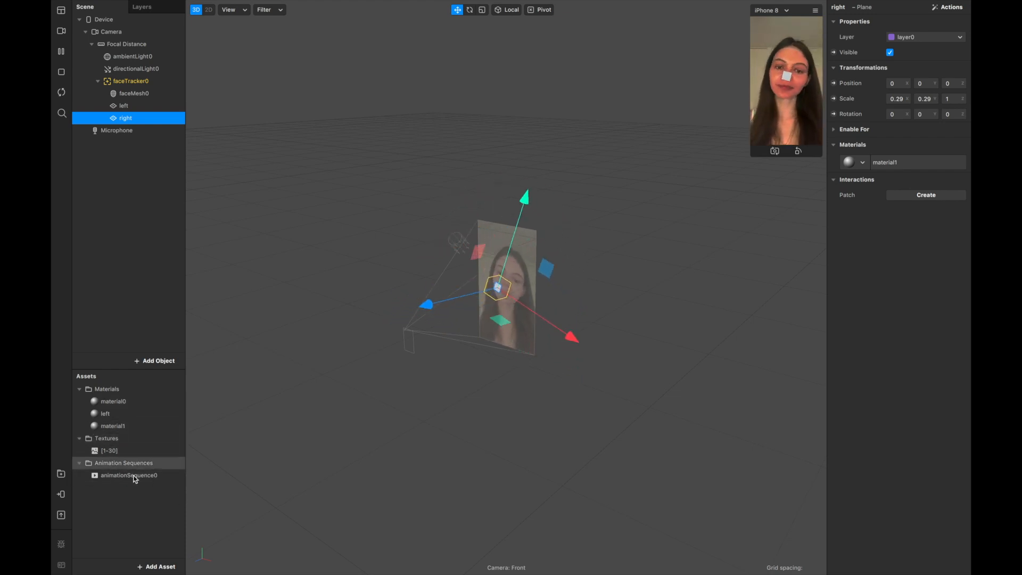
Add a second animation sequence asset and use the existing [1-30] images as its texture.
left_click(156, 567)
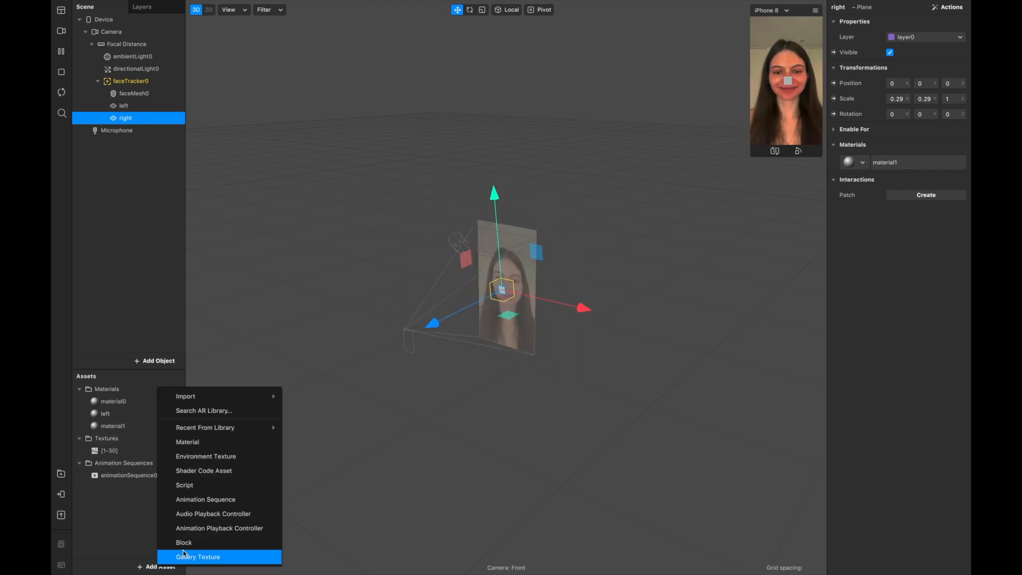
left_click(254, 503)
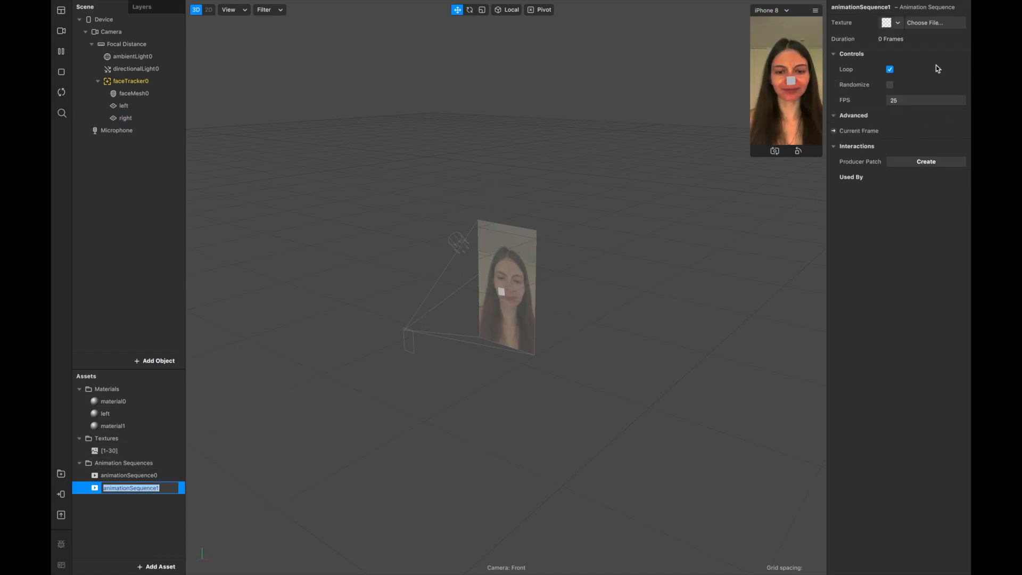
left_click(898, 23)
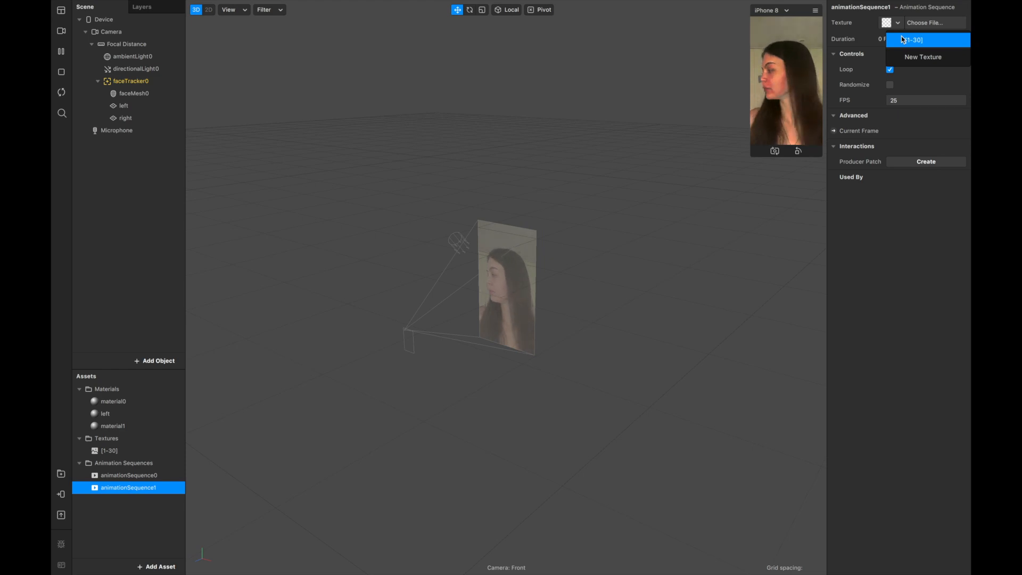
left_click(903, 39)
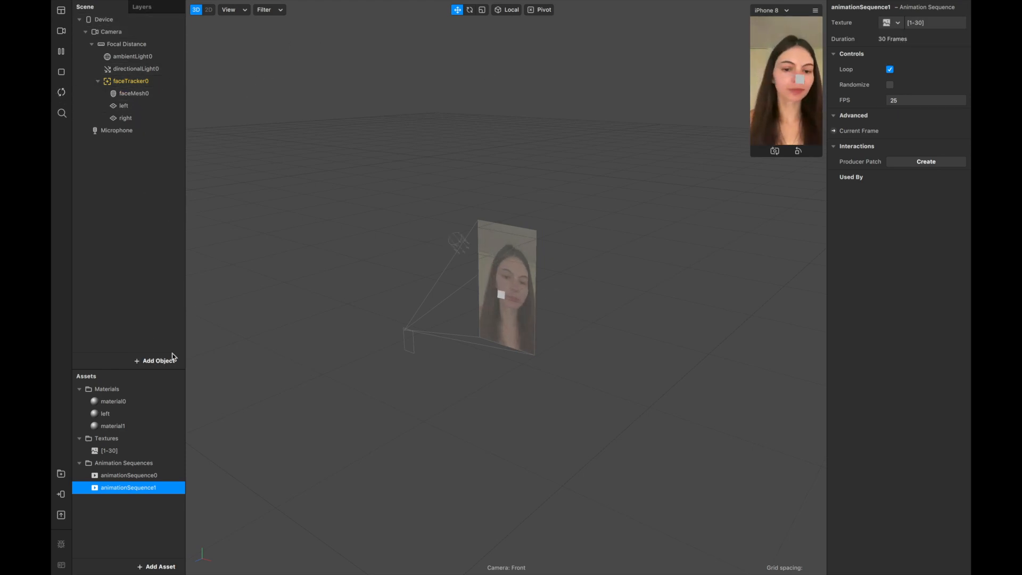
Rename the new plane material "right".
double_click(148, 427)
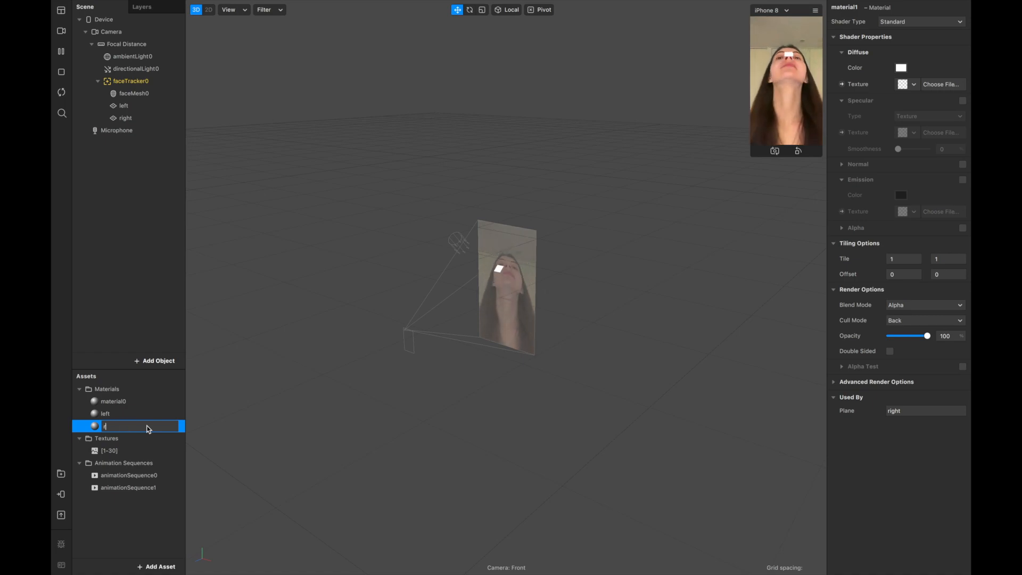
type("right")
left_click(135, 512)
Set the "right" material to the Flat shader type with animationSequence1 as its diffuse texture and 40% opacity.
left_click(131, 426)
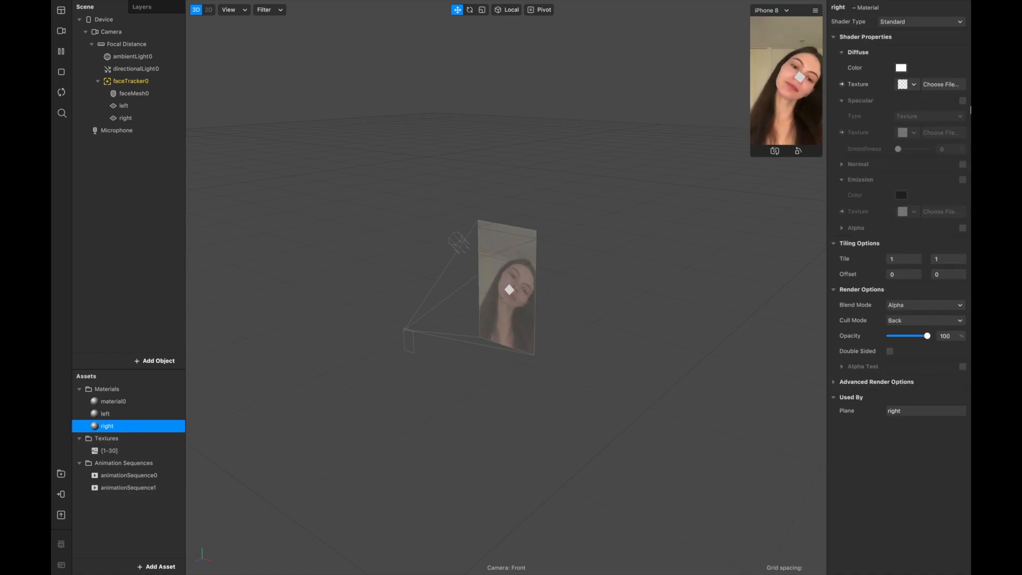
left_click(917, 25)
left_click(911, 24)
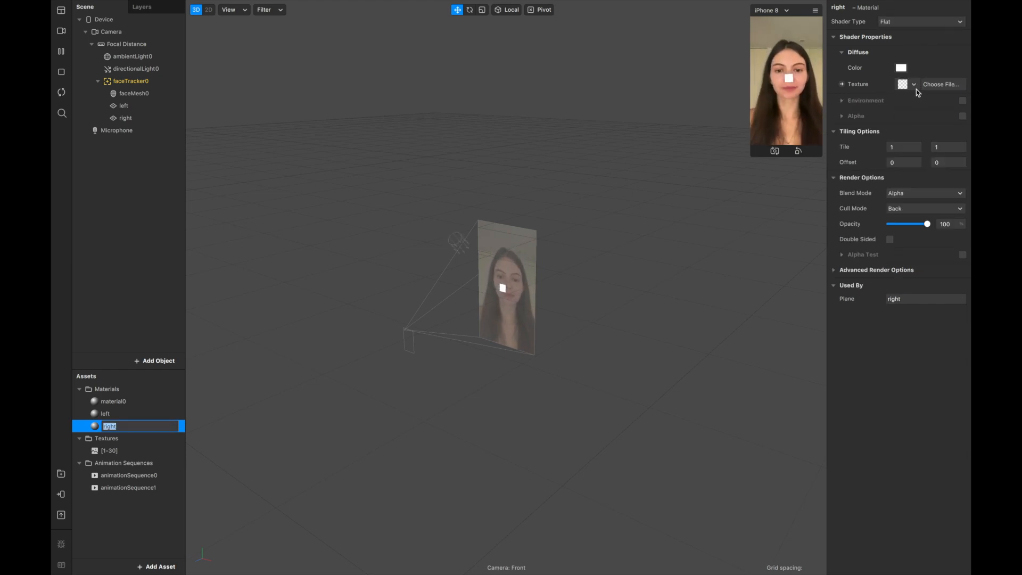
left_click(912, 85)
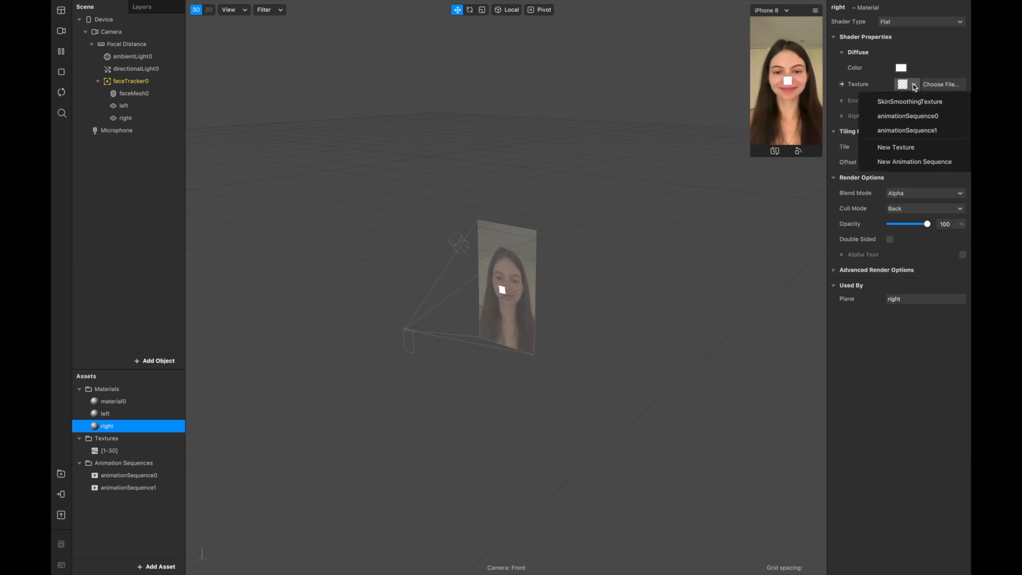
left_click(922, 132)
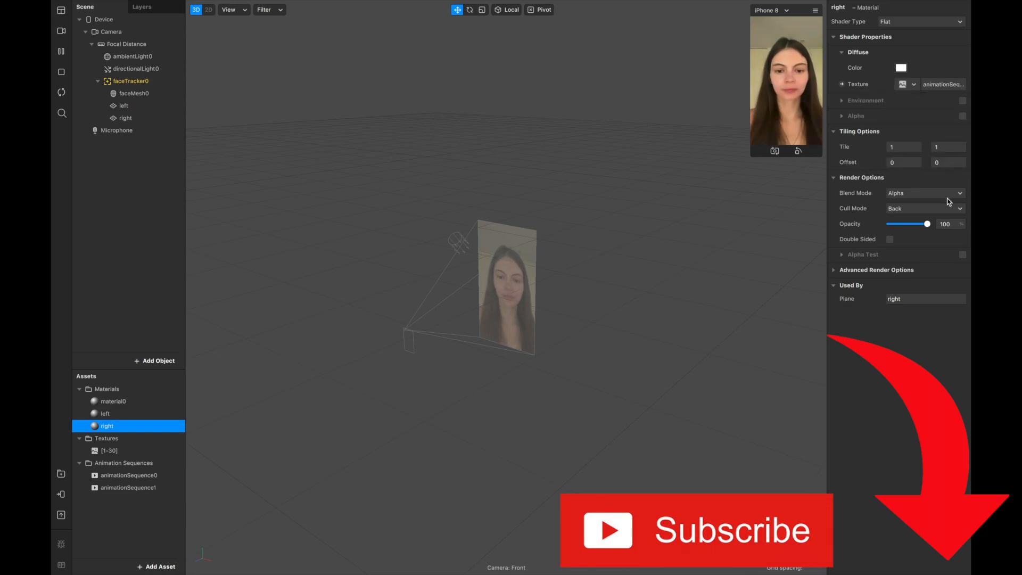
left_click(957, 224)
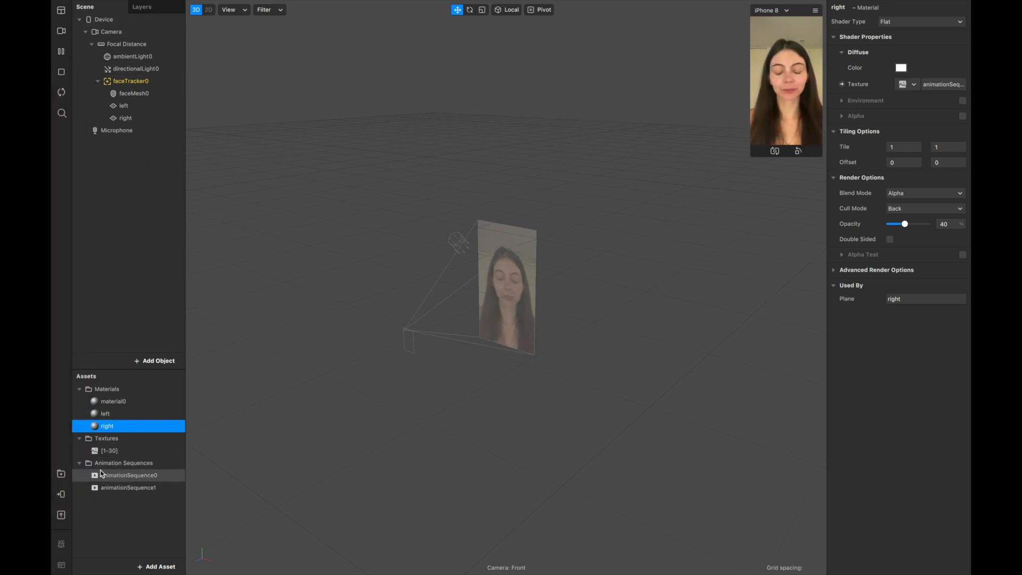
Turn on Randomize for animationSequence0 and set its frame rate to 14 FPS.
left_click(118, 481)
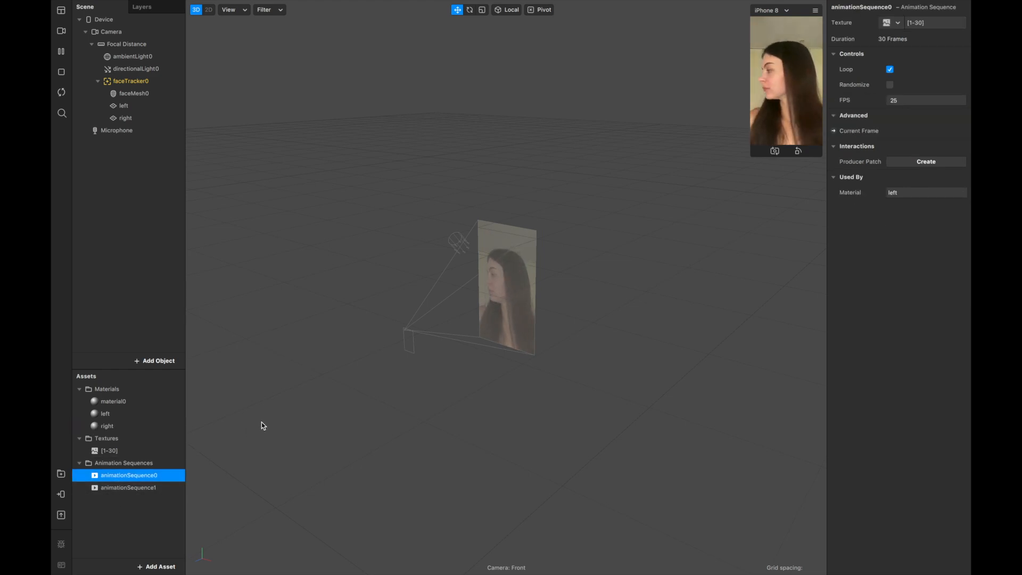
left_click(890, 85)
left_click(887, 101)
type("14")
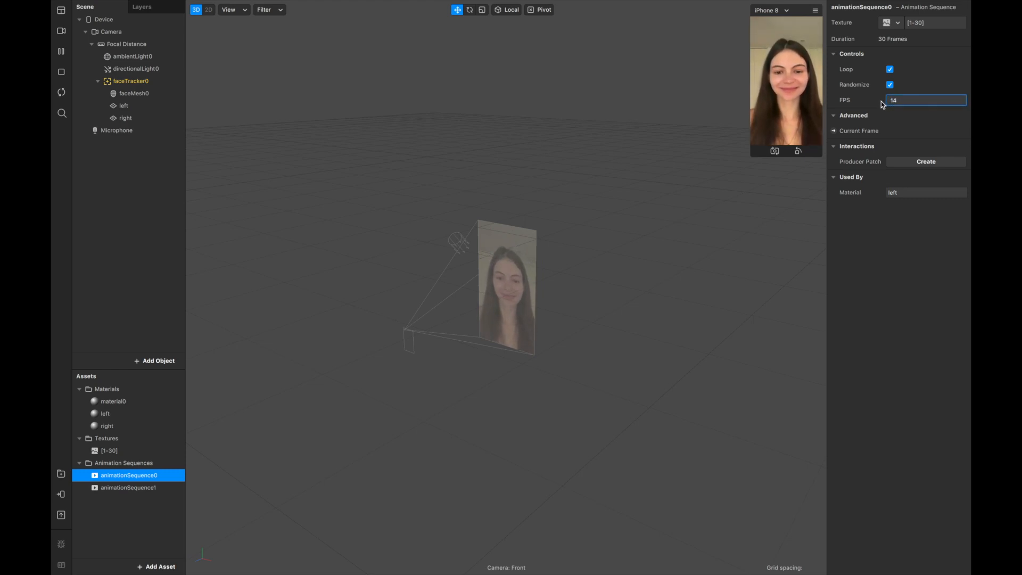
Turn on Randomize for animationSequence1 and set its frame rate to 17 FPS.
left_click(136, 486)
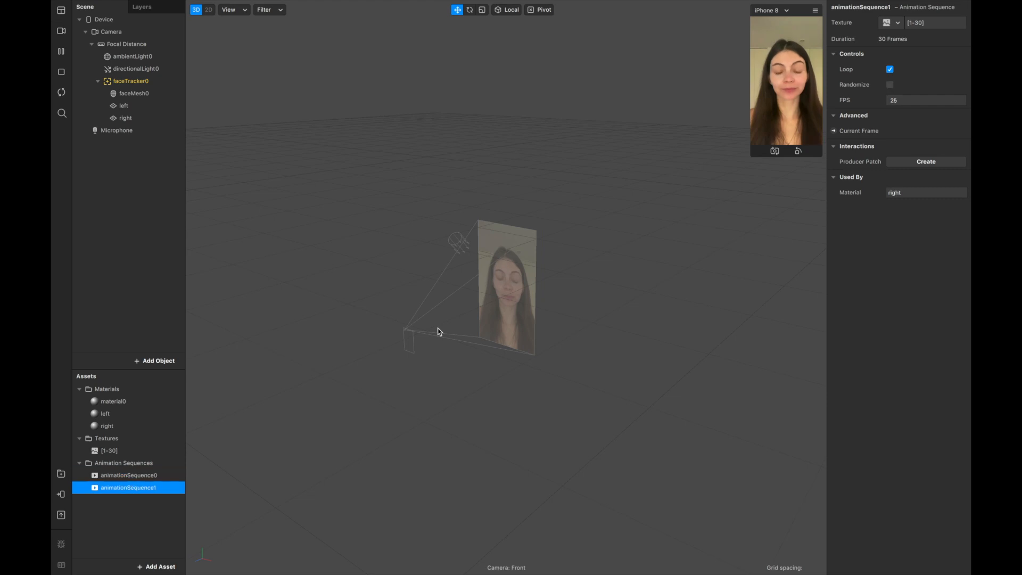
left_click(890, 85)
left_click(894, 99)
type("17")
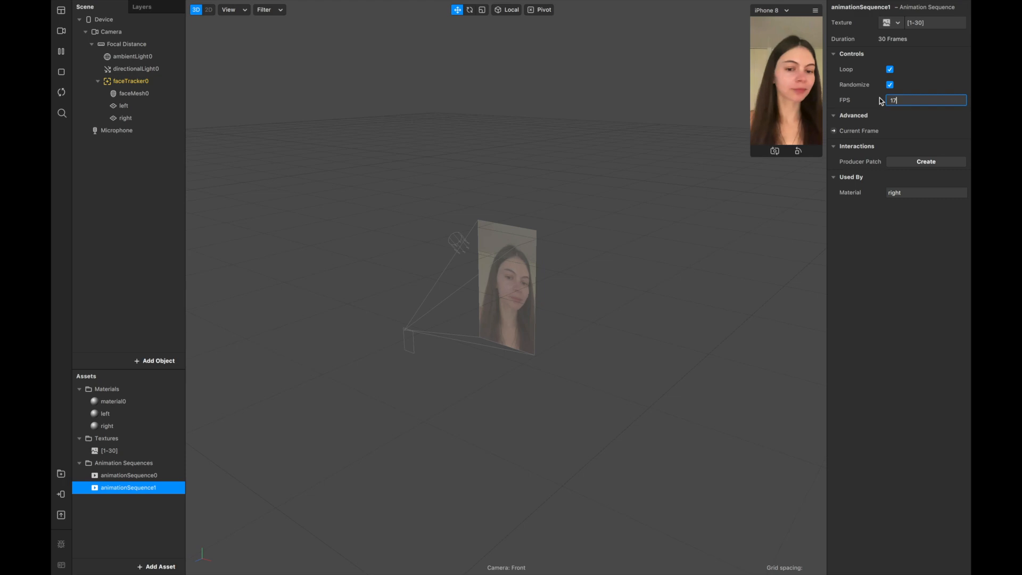
left_click(839, 244)
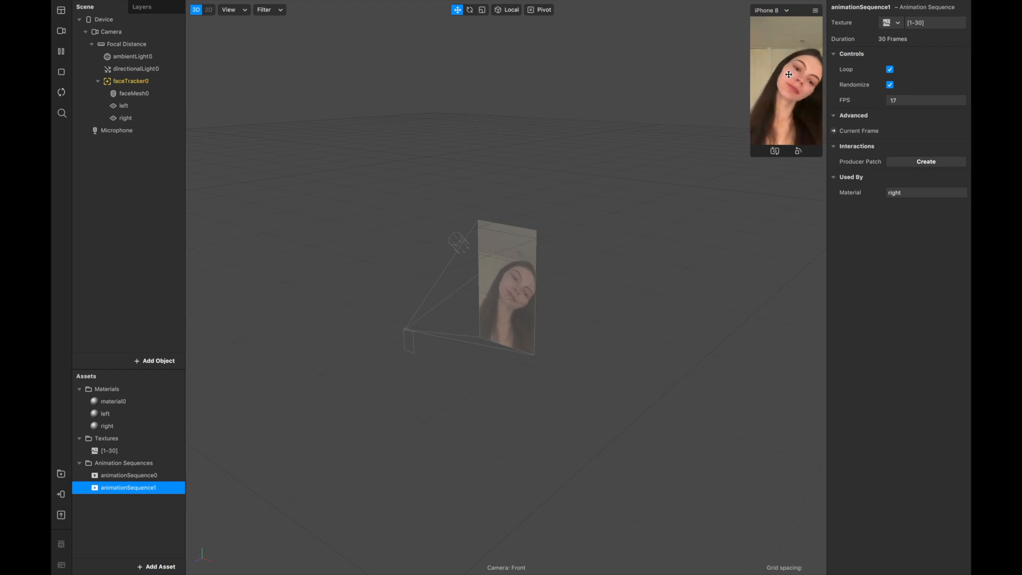
Enlarge the device preview, show the Patch Editor and increase its height.
left_click_drag(751, 160, 710, 229)
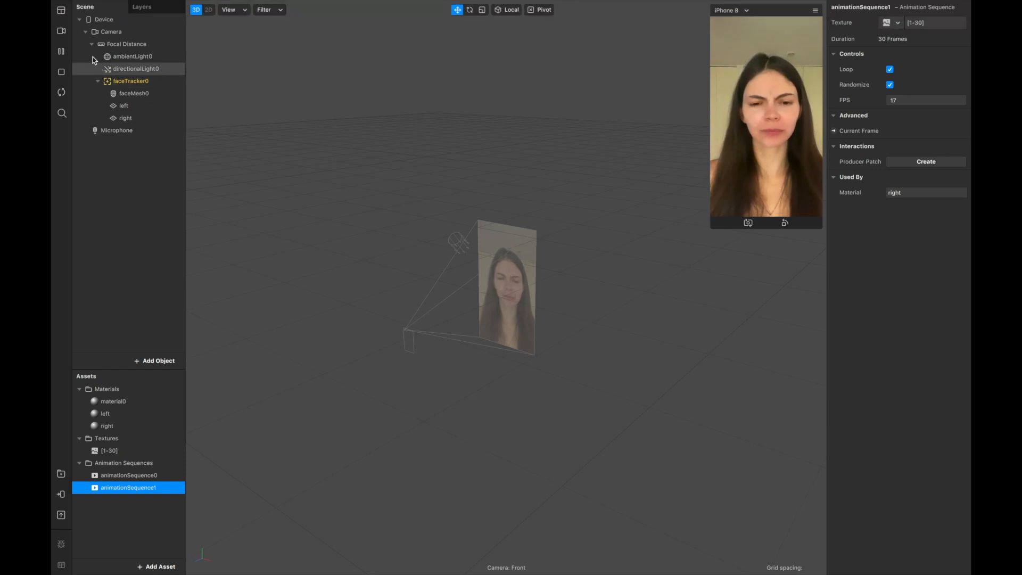
left_click(62, 11)
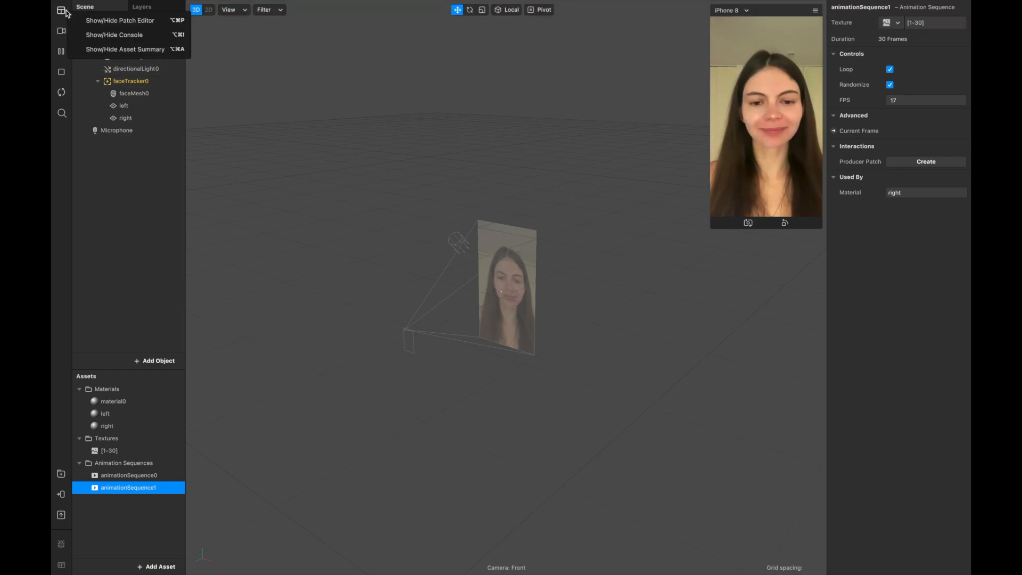
left_click(98, 22)
left_click_drag(423, 422, 456, 231)
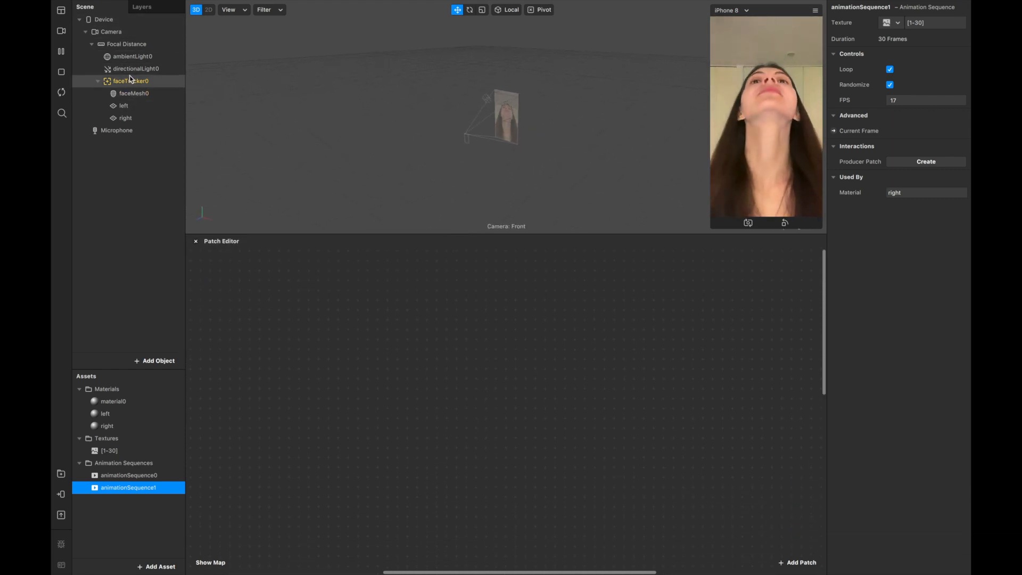
Bring faceTracker0 into the Patch Editor and connect its Face output to a new Eyeball patch.
left_click_drag(125, 81, 306, 337)
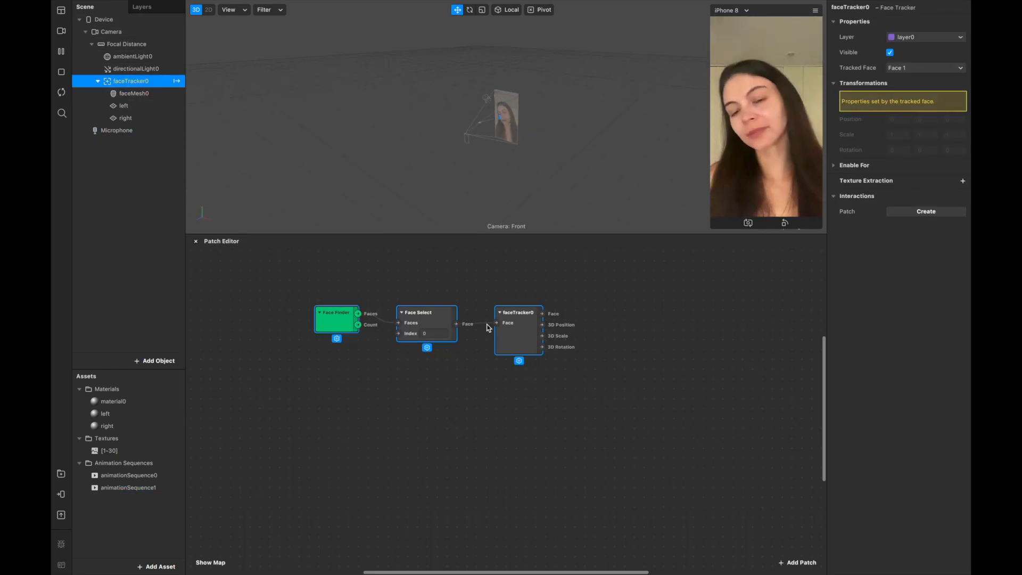
left_click_drag(493, 331, 339, 354)
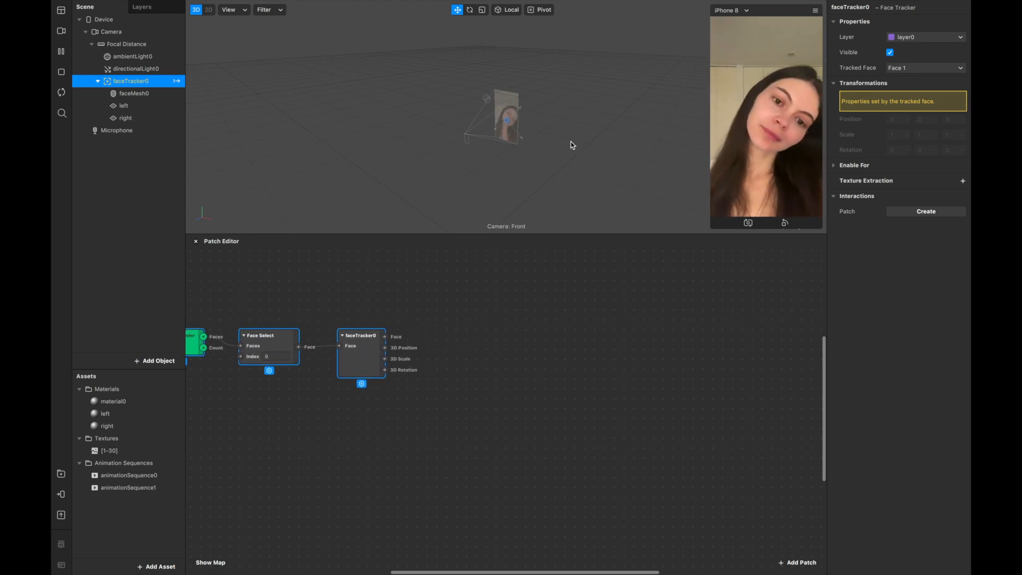
mouse_move(728, 2)
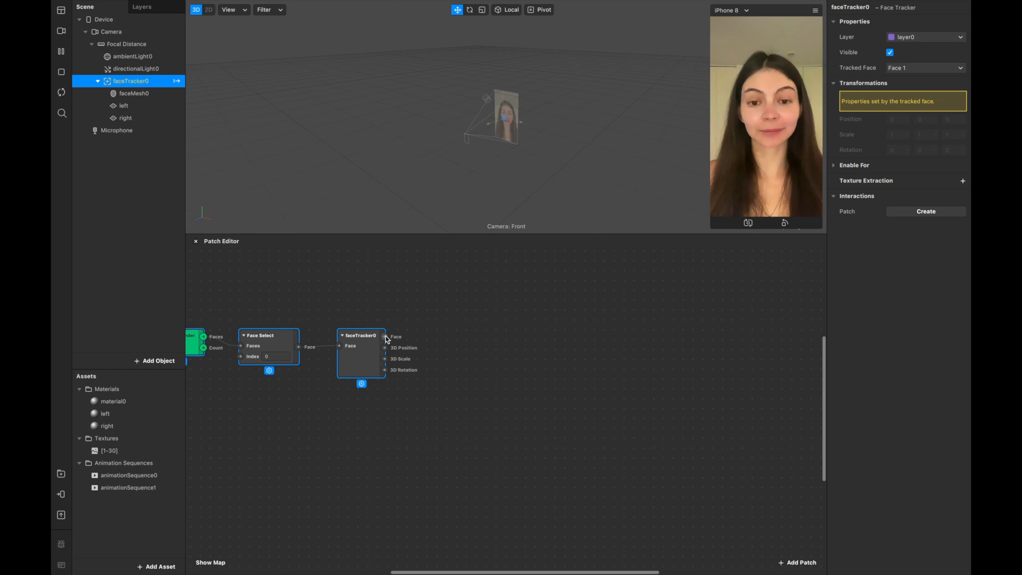
left_click_drag(388, 337, 436, 324)
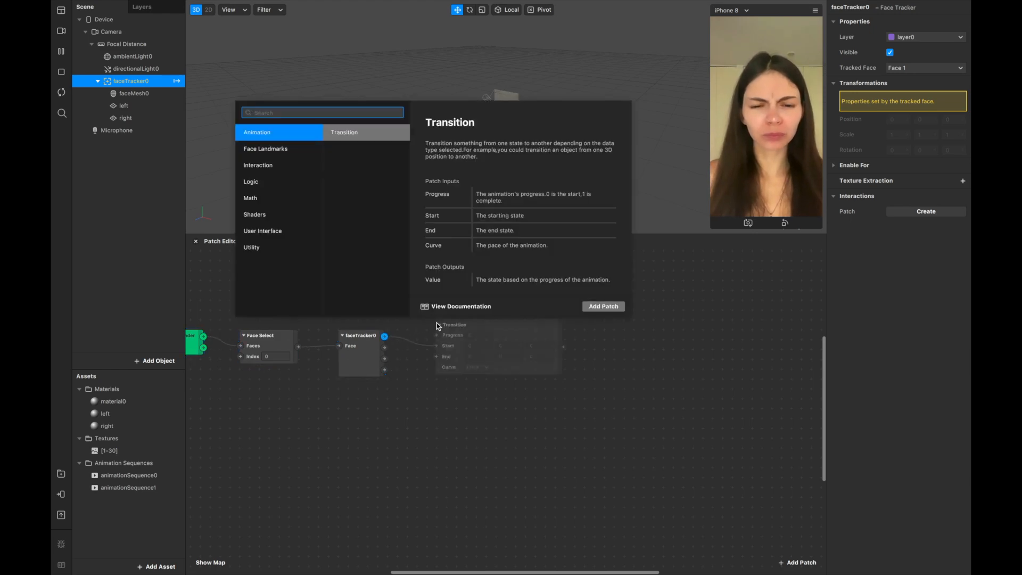
type("eye")
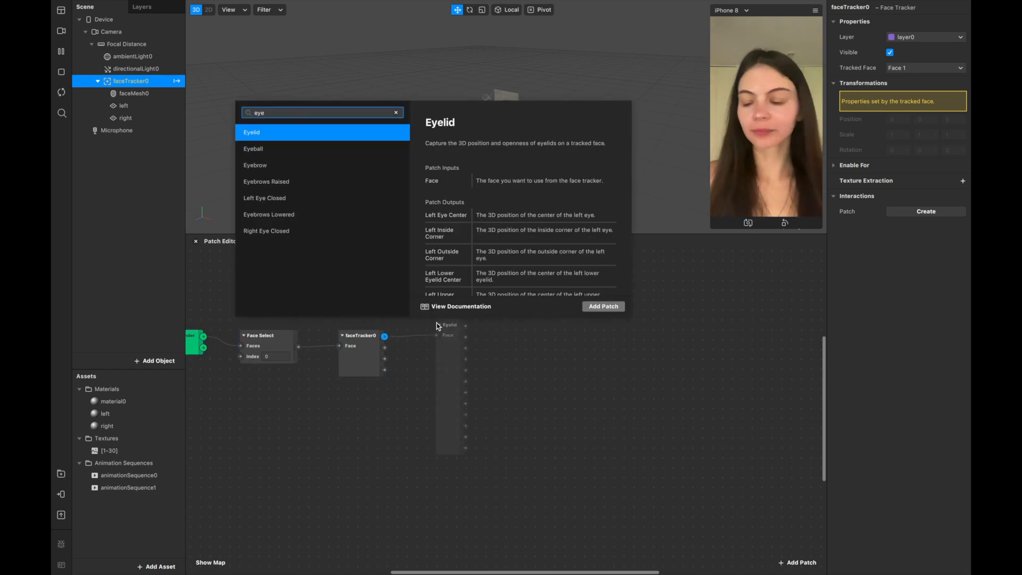
left_click(318, 154)
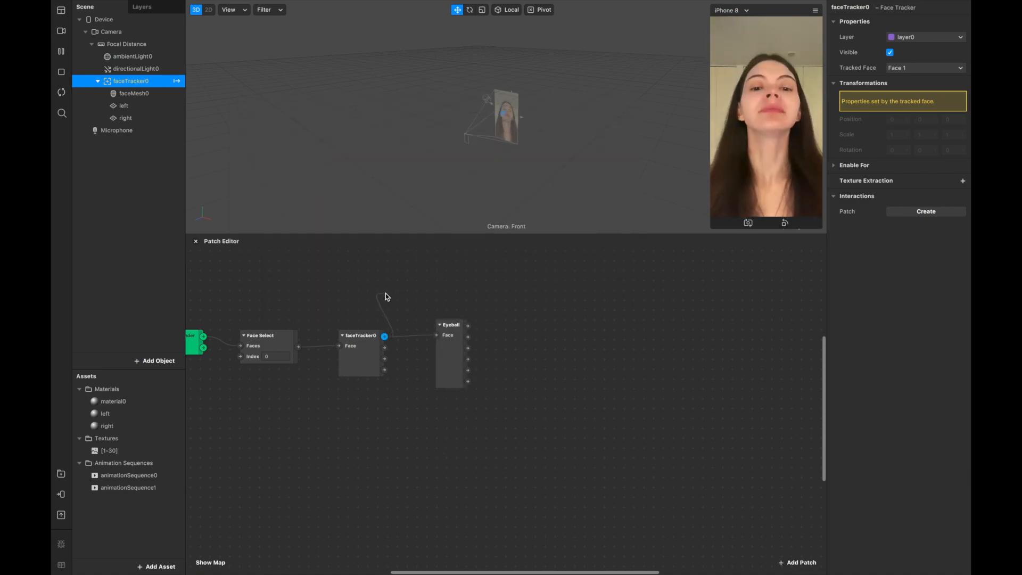
Connect faceTracker0's Face output to a new Right Eye Closed patch and place it above the Eyeball patch.
left_click_drag(386, 297, 386, 297)
type("righ")
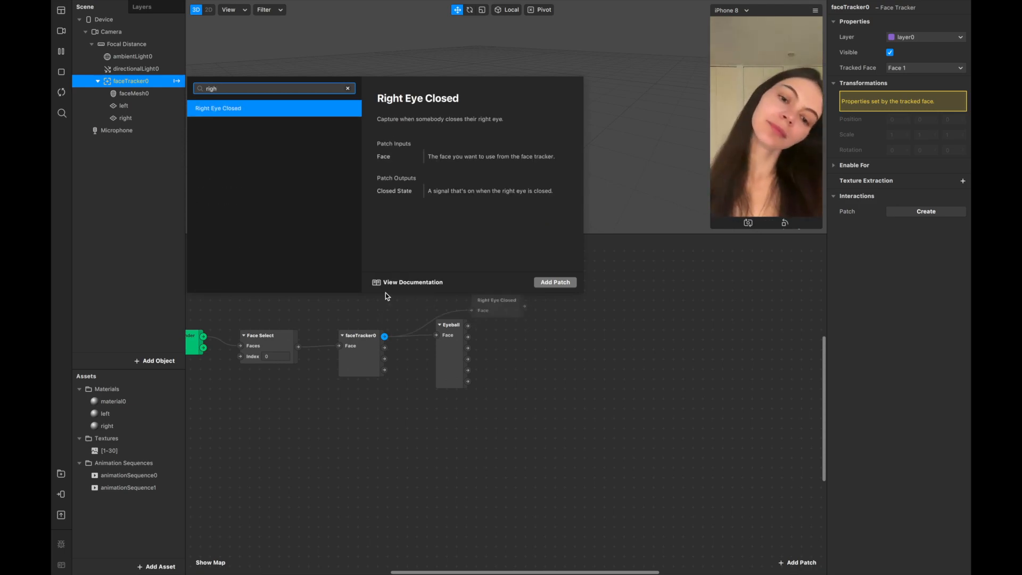
double_click(267, 112)
left_click_drag(487, 304, 410, 276)
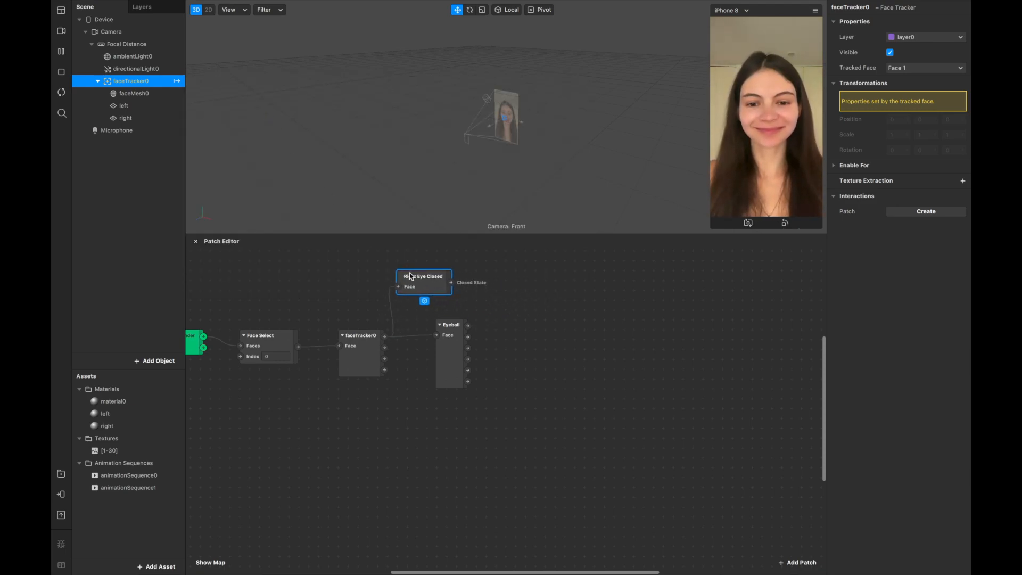
Connect faceTracker0's Face output to a new Left Eye Closed patch and place it above the Right Eye Closed patch.
left_click_drag(385, 337, 363, 275)
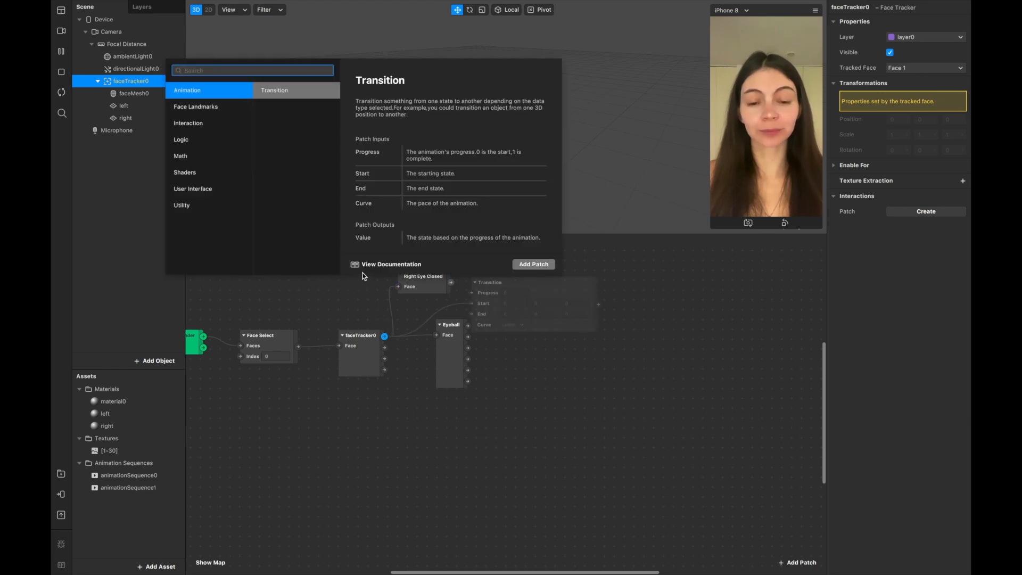
type("rig")
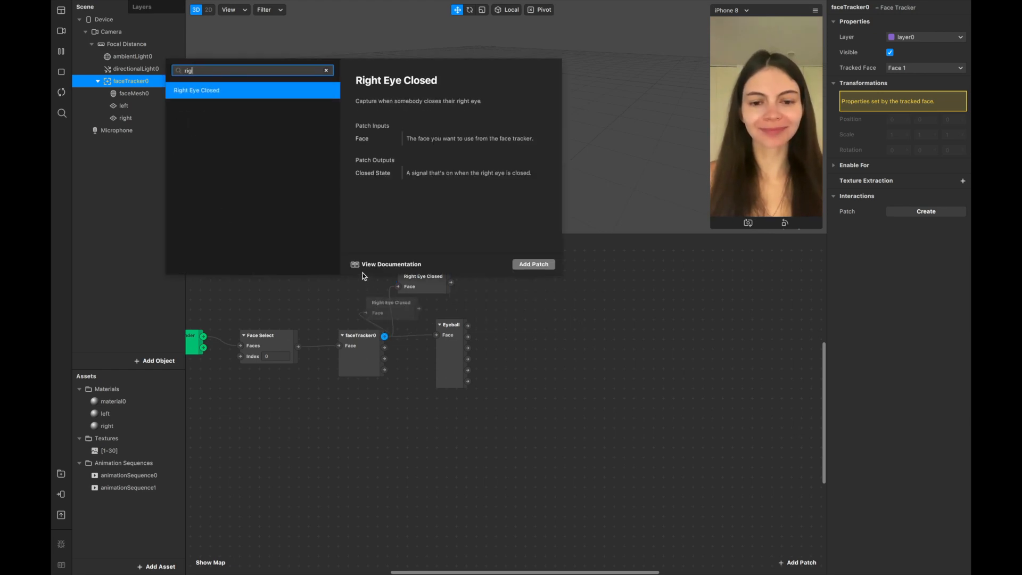
key("BackSpace")
key("BackSpace")
key("BackSpace")
type("l")
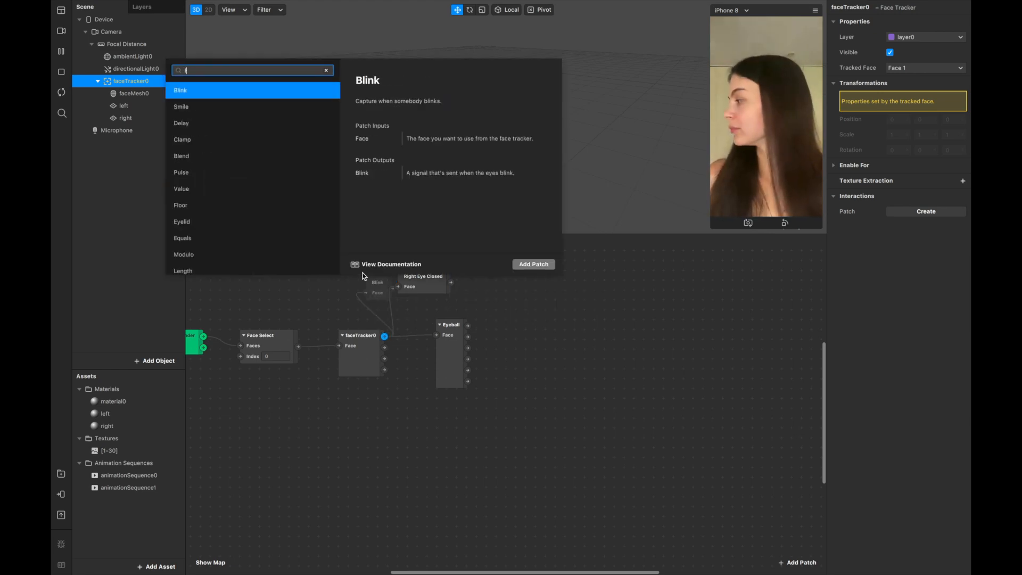
type("eft")
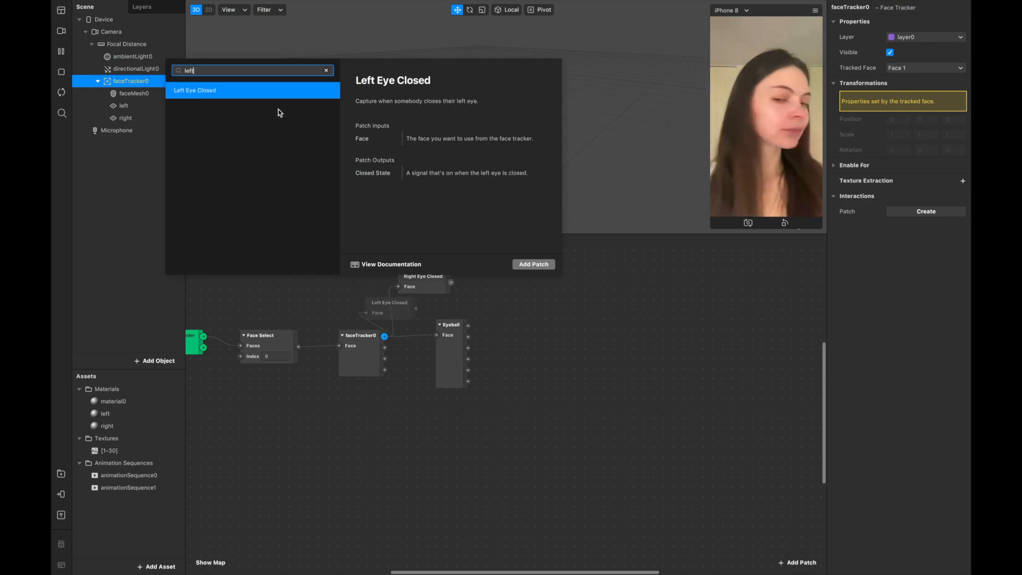
double_click(257, 91)
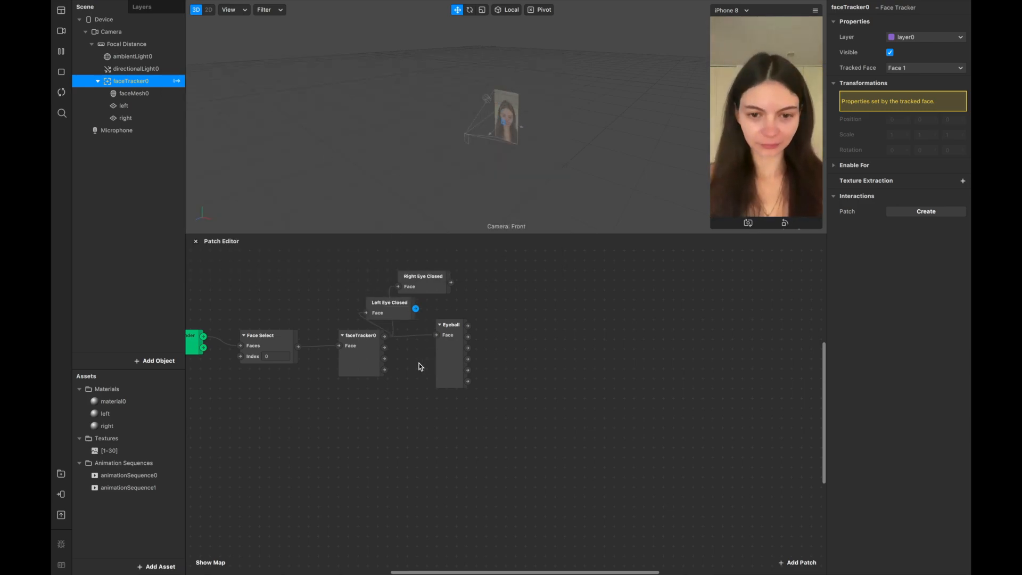
scroll(371, 376, "up", 5)
left_click_drag(395, 378, 423, 315)
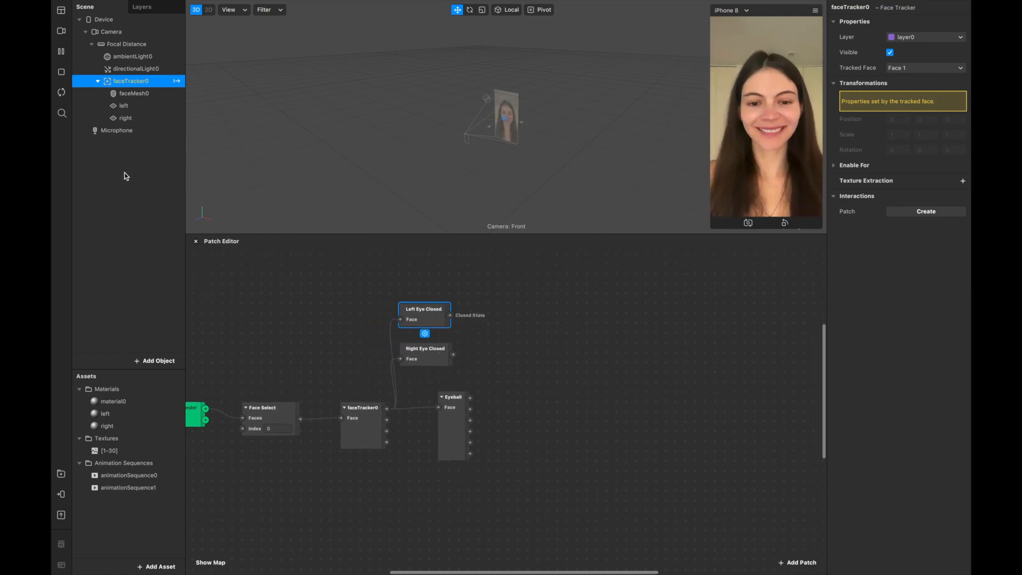
Create 3D Position and 3D Rotation patches for the left plane and feed them from the Eyeball patch's left iris and Left Eyeball Rotation outputs.
left_click(129, 107)
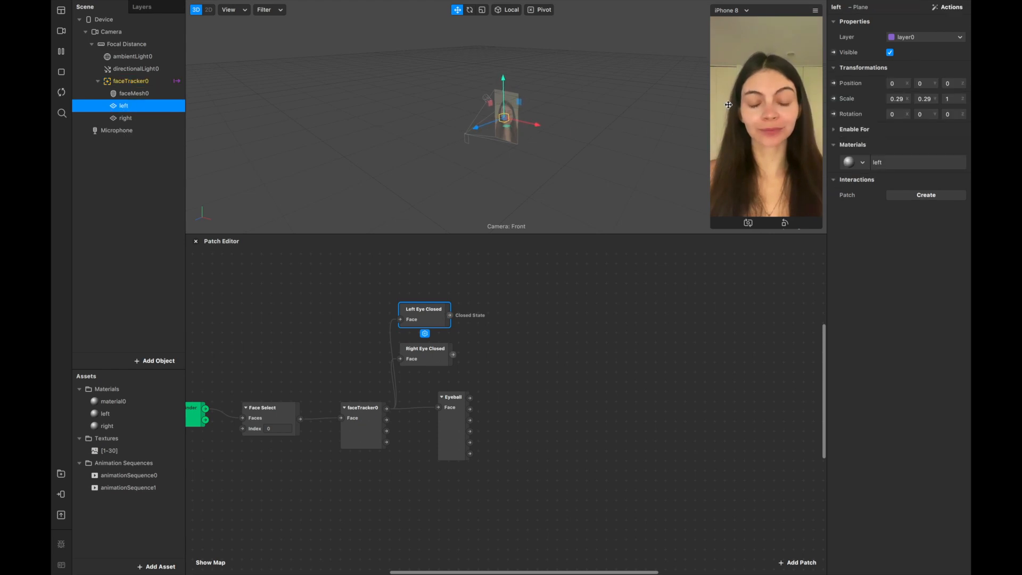
left_click(834, 83)
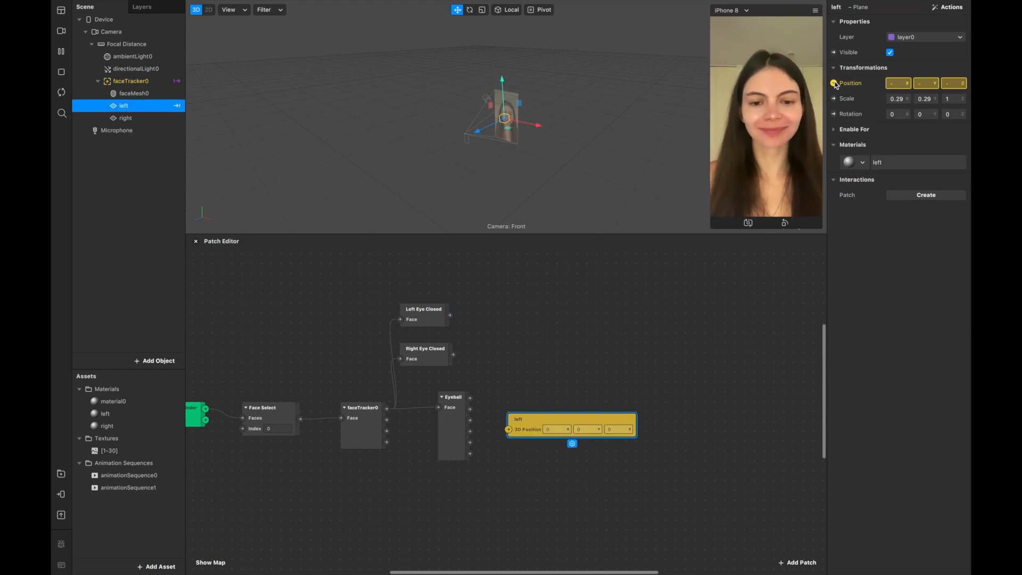
left_click(834, 114)
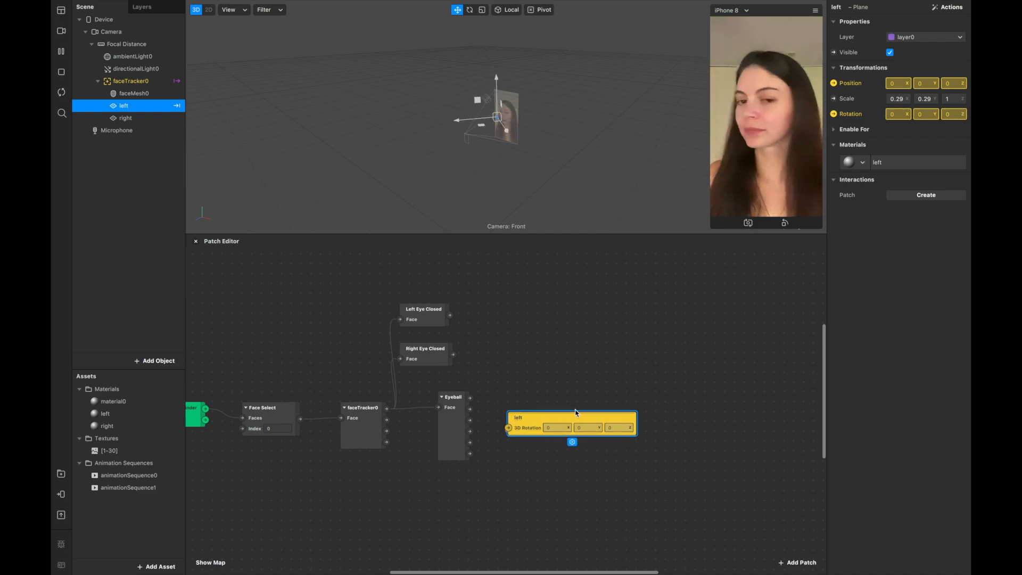
left_click_drag(573, 417, 593, 356)
mouse_move(552, 416)
left_mouse_down()
mouse_move(570, 332)
mouse_move(552, 397)
left_mouse_up()
left_click_drag(555, 341, 545, 370)
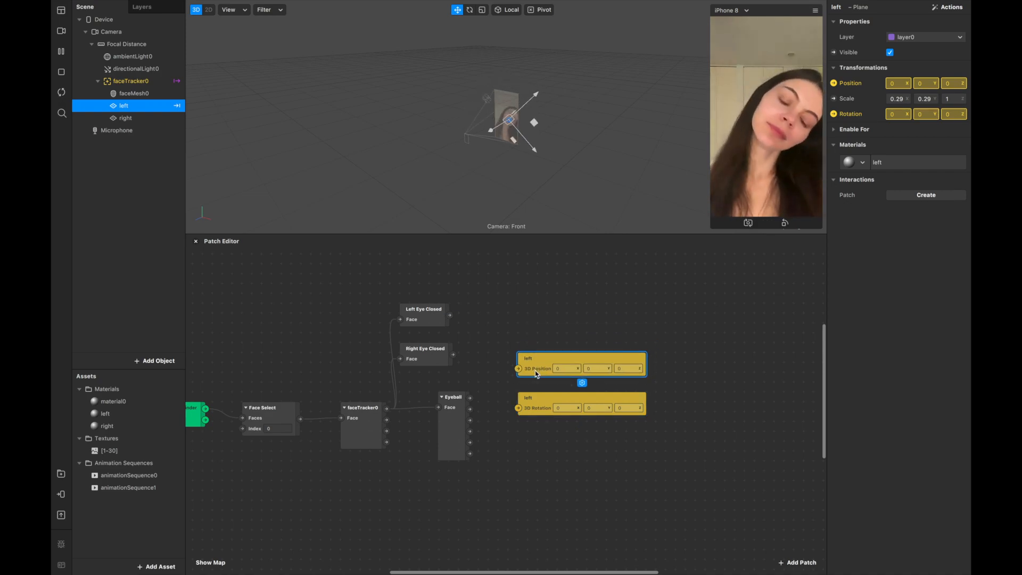
left_click_drag(473, 399, 518, 369)
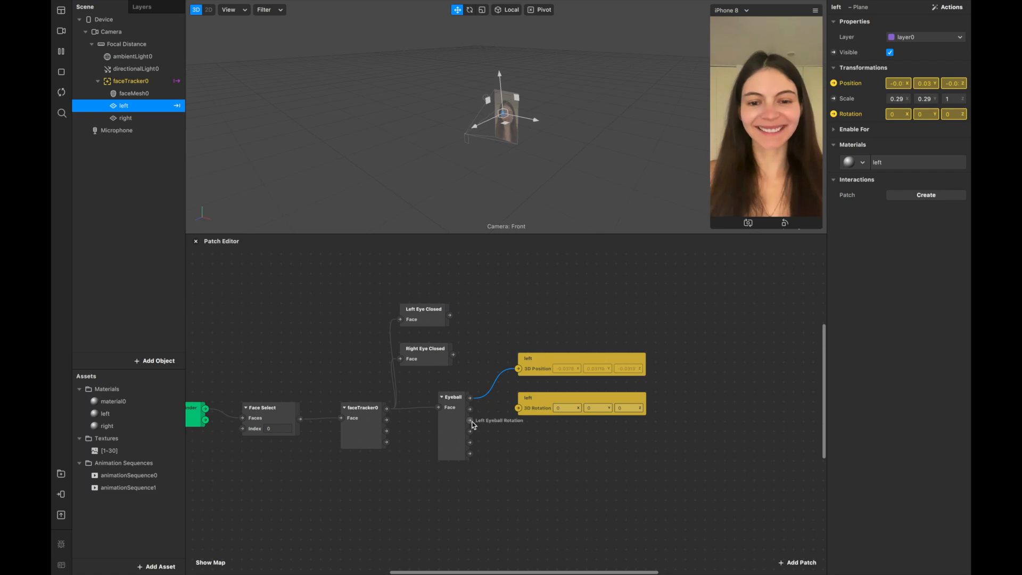
left_click_drag(470, 421, 515, 411)
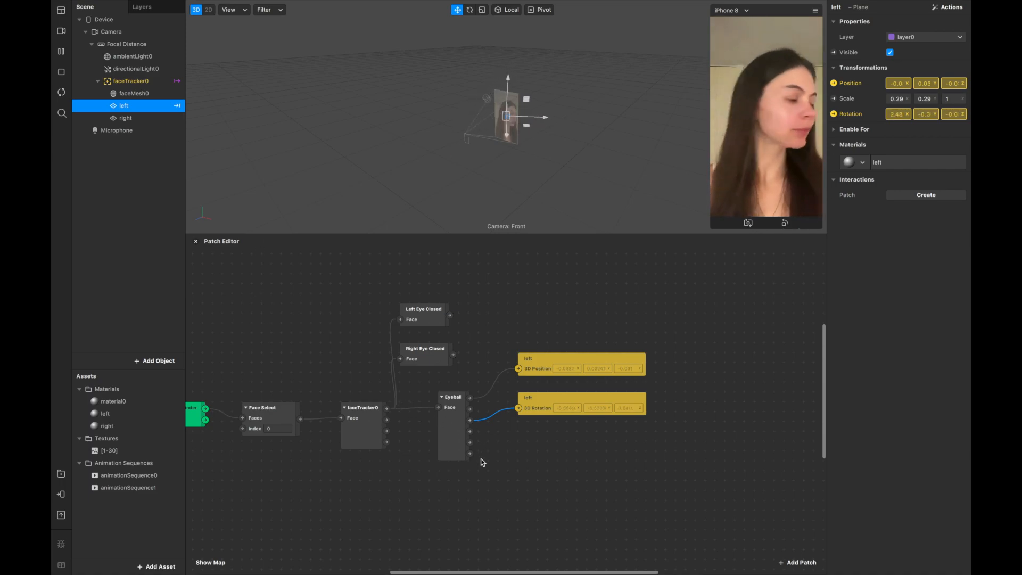
Create 3D Position and 3D Rotation patches for the right plane and feed them from the Eyeball patch's Right Iris and right eyeball rotation outputs.
left_click(142, 119)
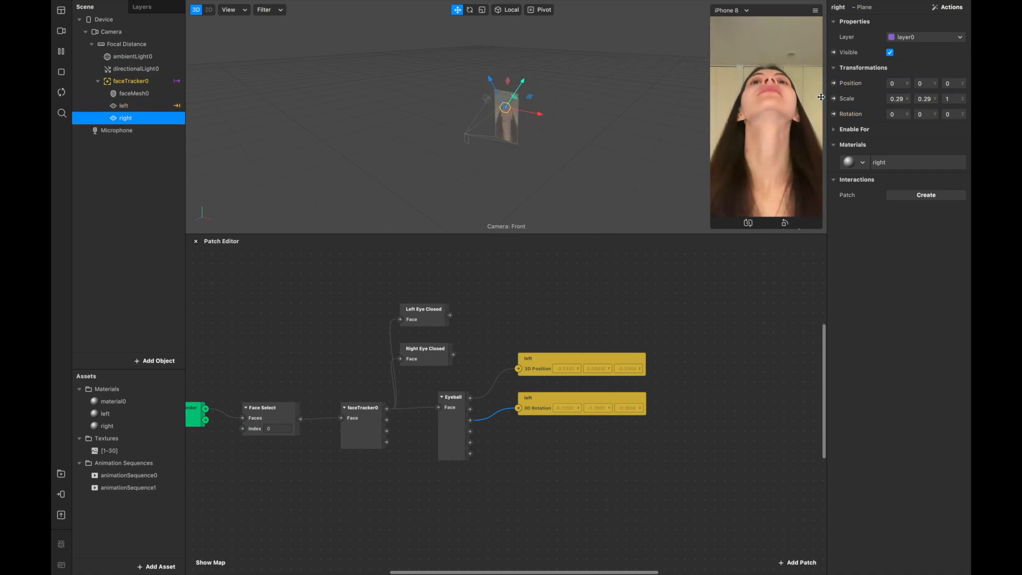
left_click(834, 84)
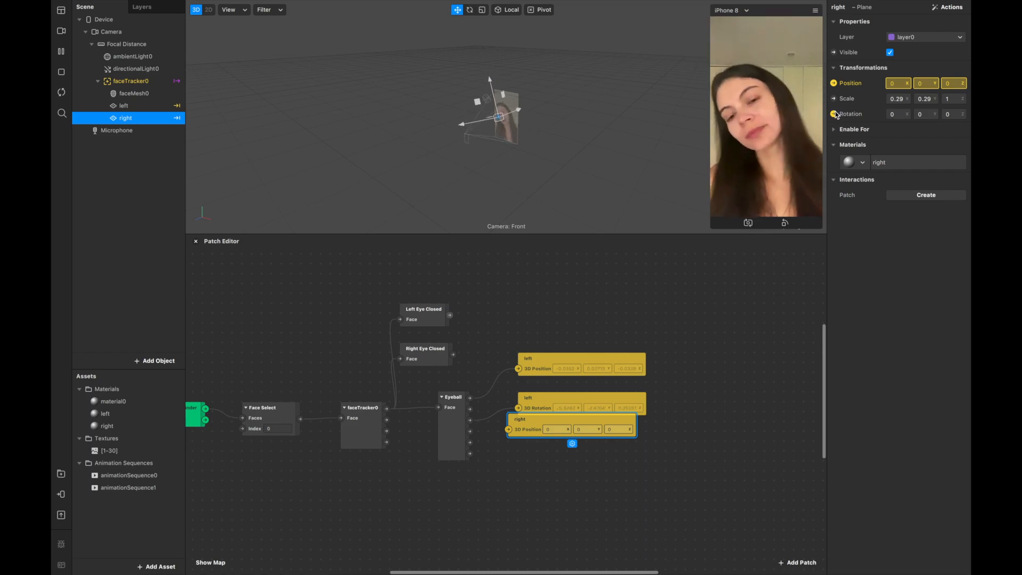
left_click(833, 114)
left_click_drag(523, 429, 523, 476)
left_click_drag(522, 435, 523, 444)
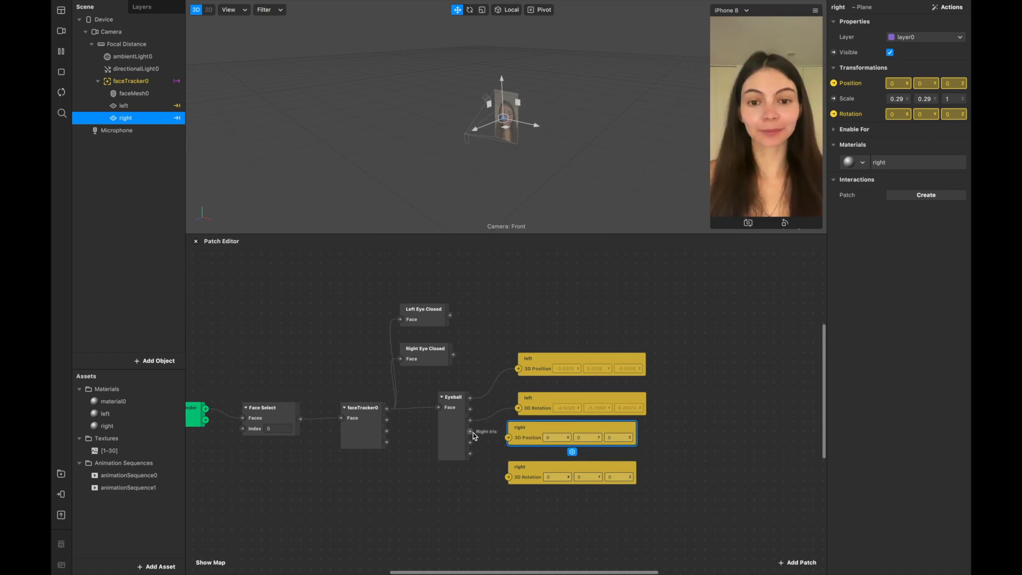
left_click_drag(470, 432, 509, 478)
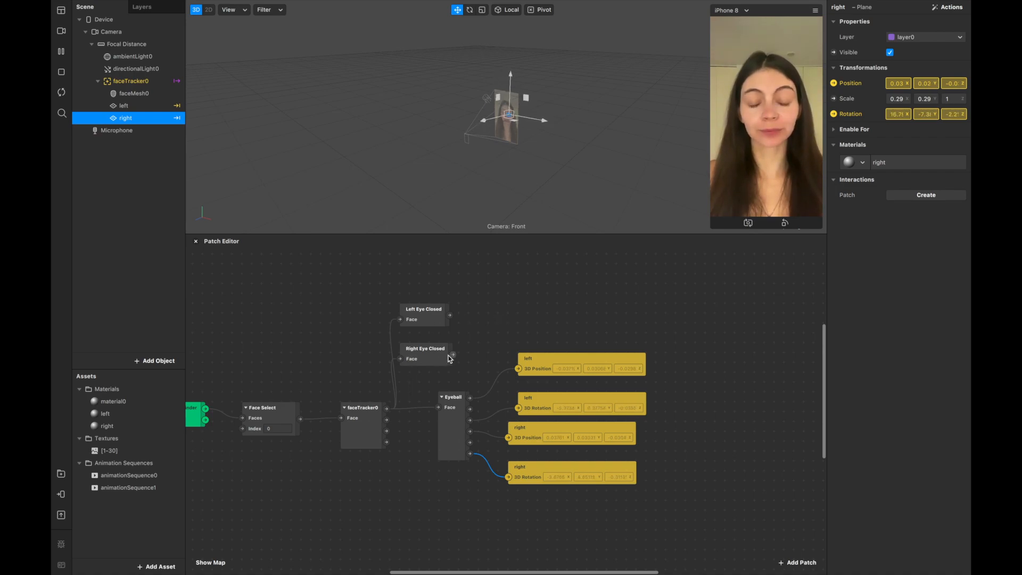
Connect the outputs of Right Eye Closed and Left Eye Closed each to their own new Not patch.
left_click_drag(464, 350, 487, 334)
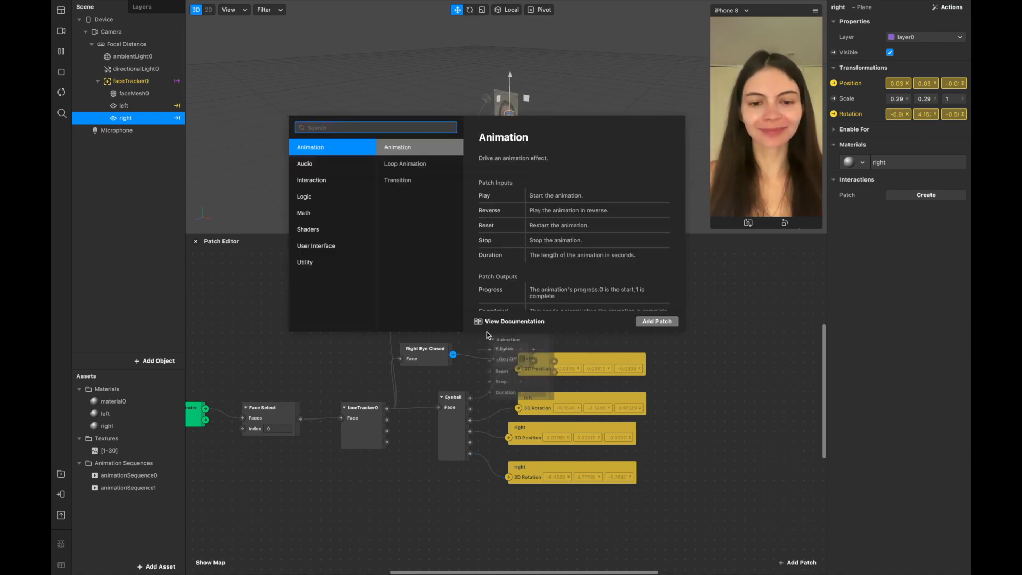
type("not")
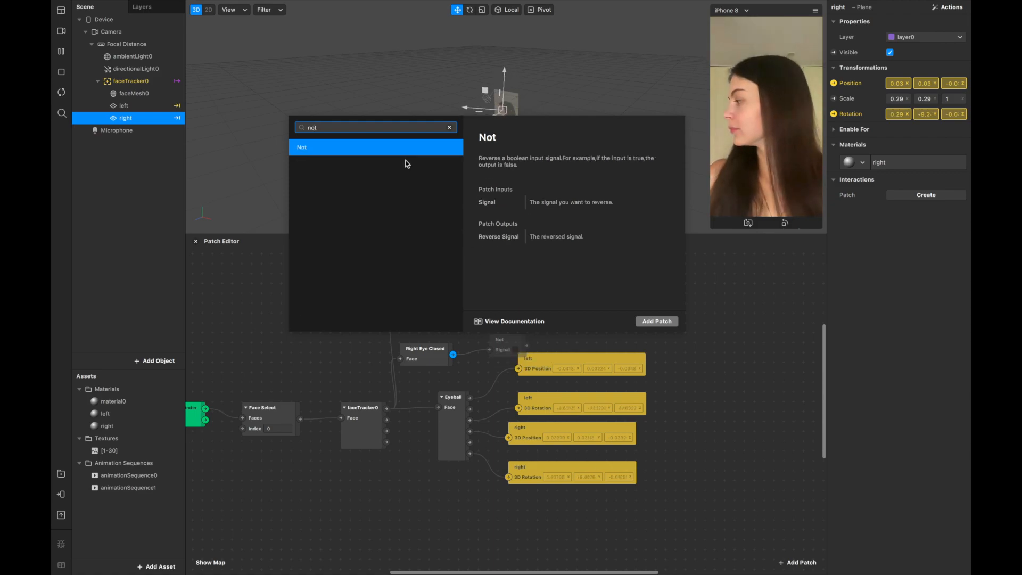
double_click(352, 148)
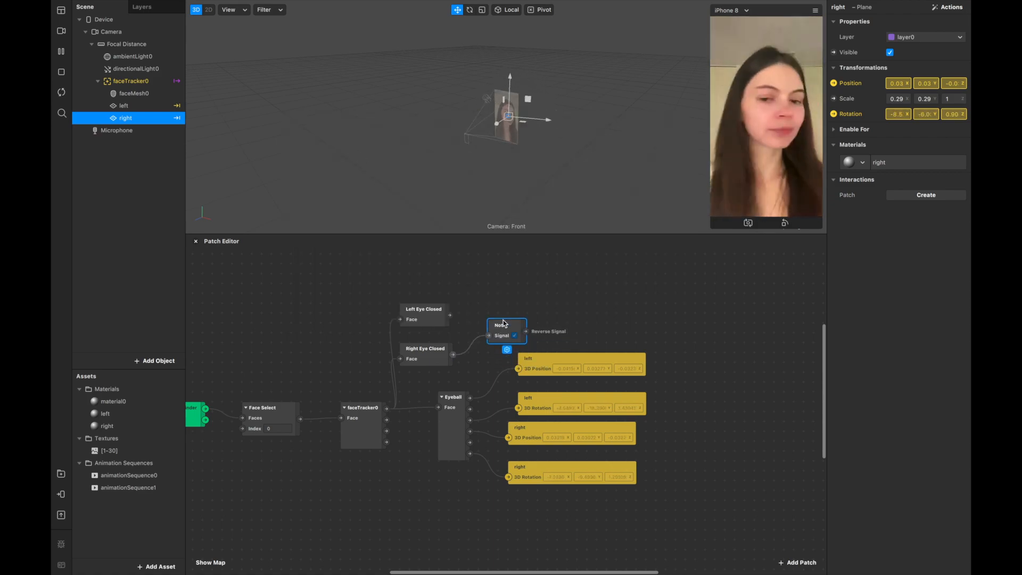
left_click_drag(453, 317, 471, 293)
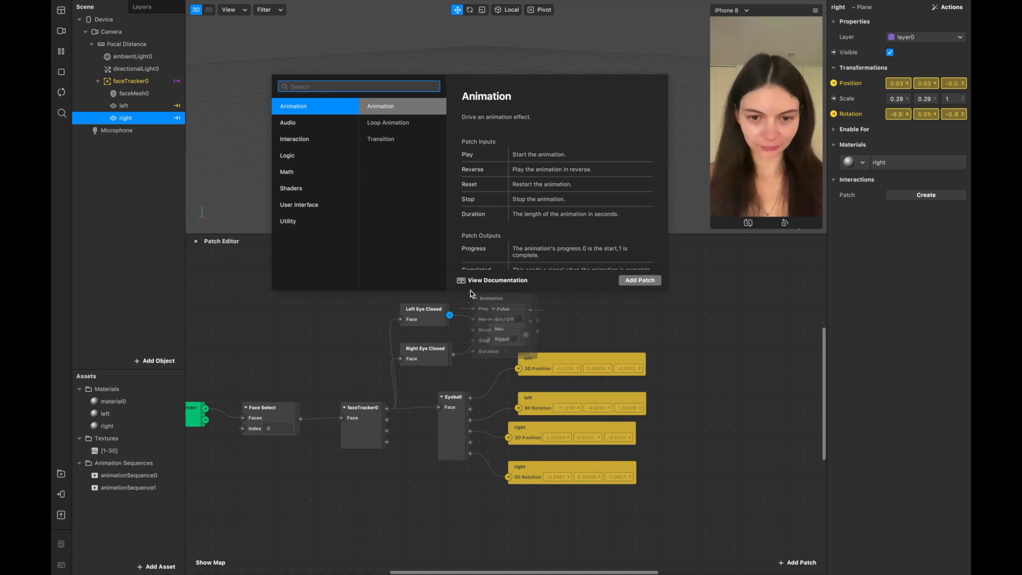
type("not")
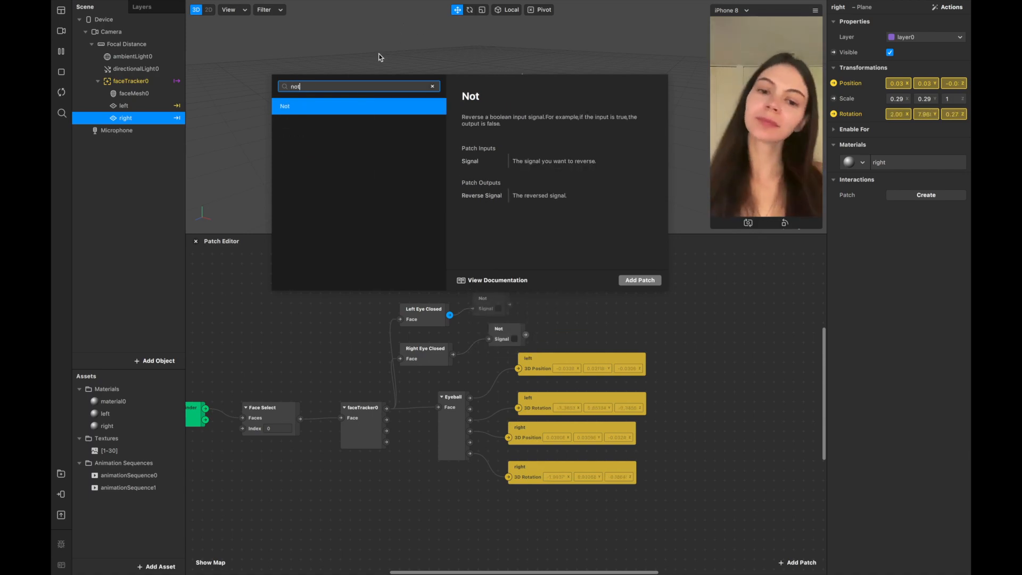
double_click(352, 110)
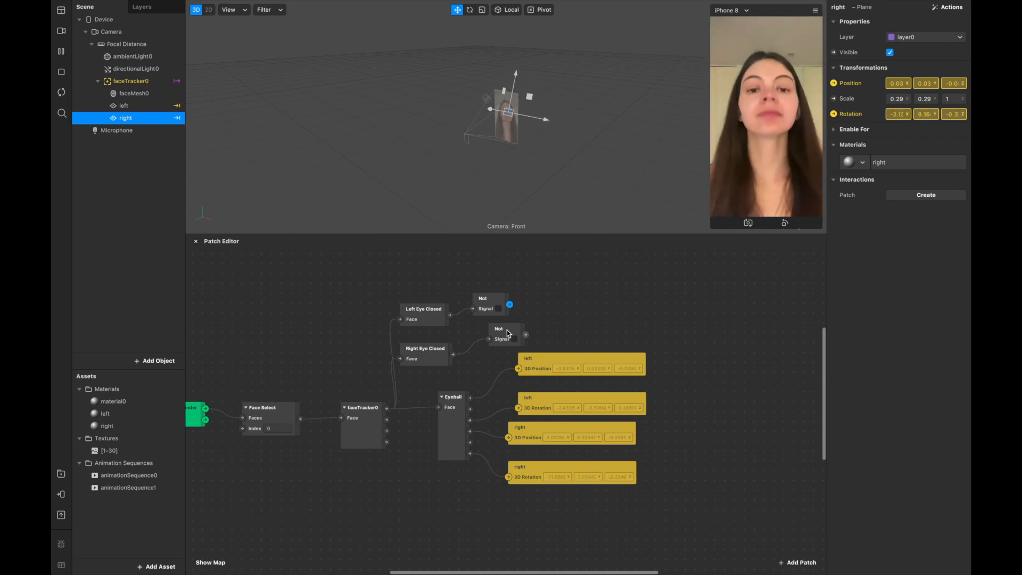
Create a Visible patch for the left plane and drive it with the Not patch of Left Eye Closed.
left_click(137, 106)
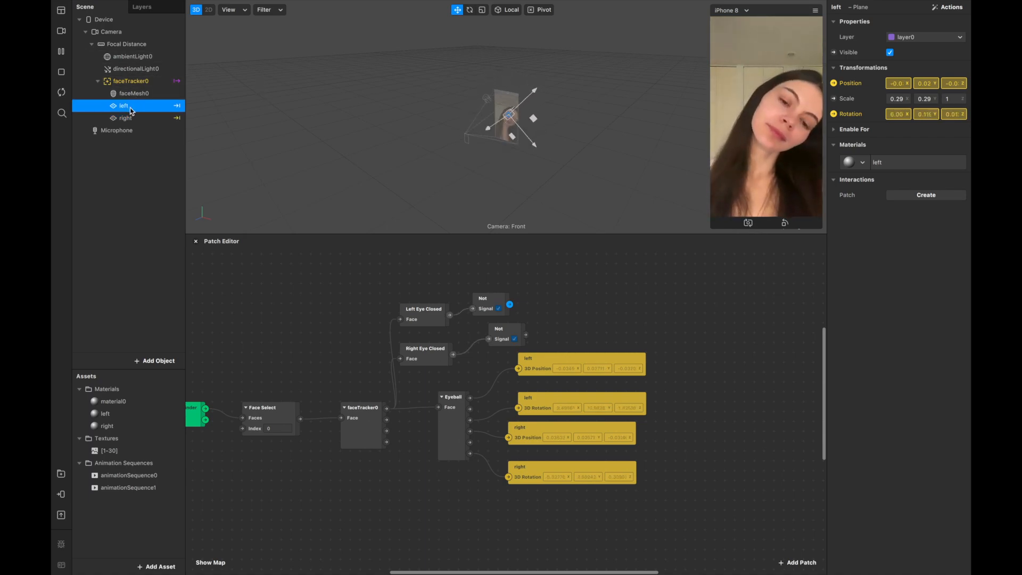
left_click(833, 53)
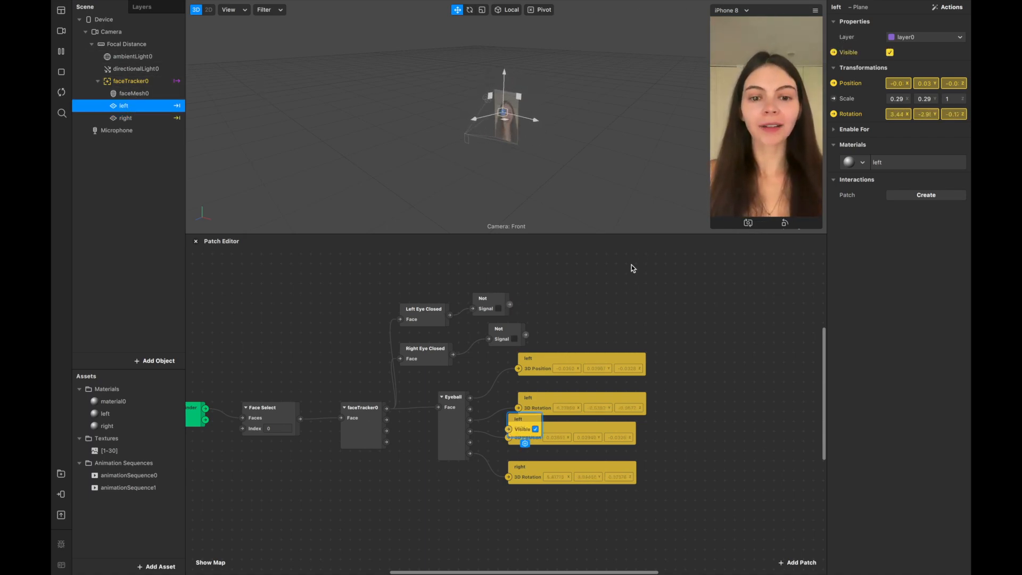
left_click_drag(522, 421, 570, 270)
left_click_drag(510, 305, 560, 282)
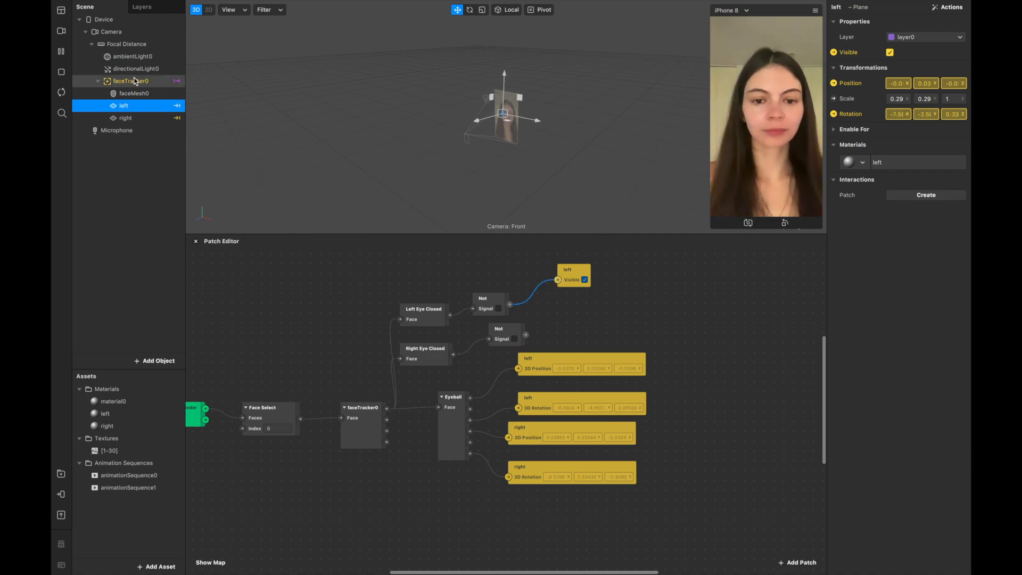
Create a Visible patch for the right plane and drive it with the Not patch of Right Eye Closed.
left_click(118, 118)
left_click(833, 52)
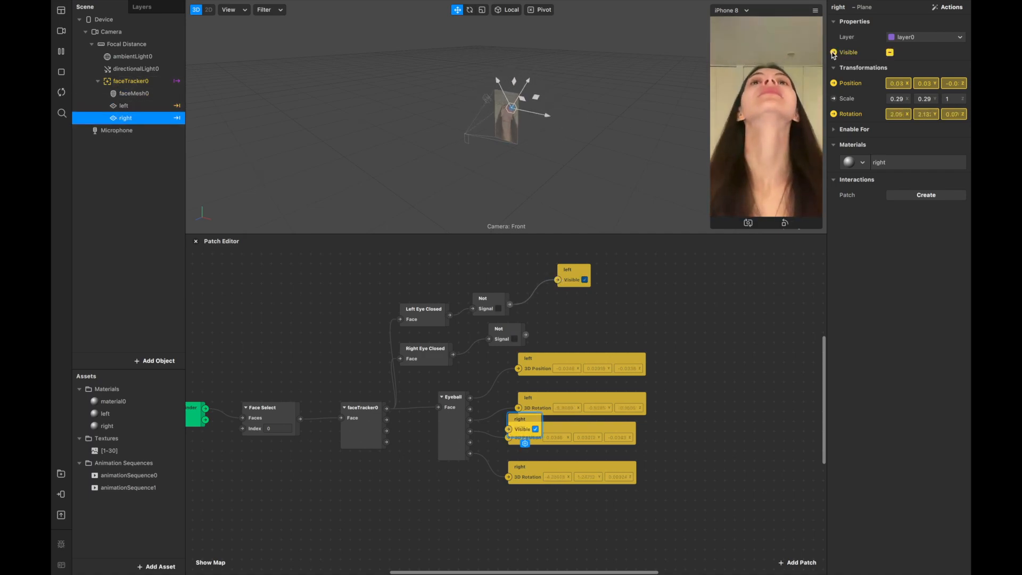
left_click_drag(526, 418, 558, 329)
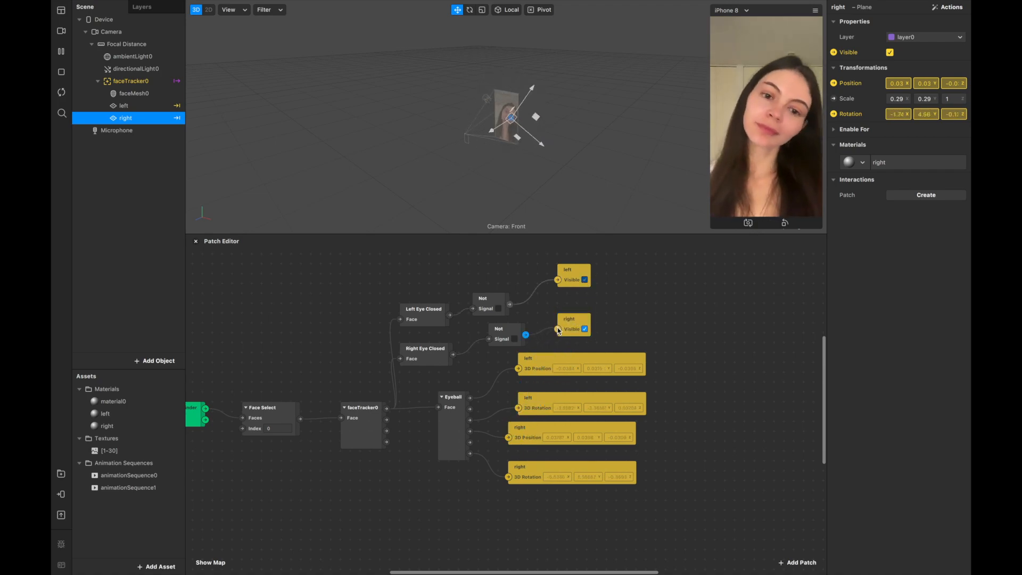
Close the Patch Editor and enlarge the device preview.
left_click(196, 241)
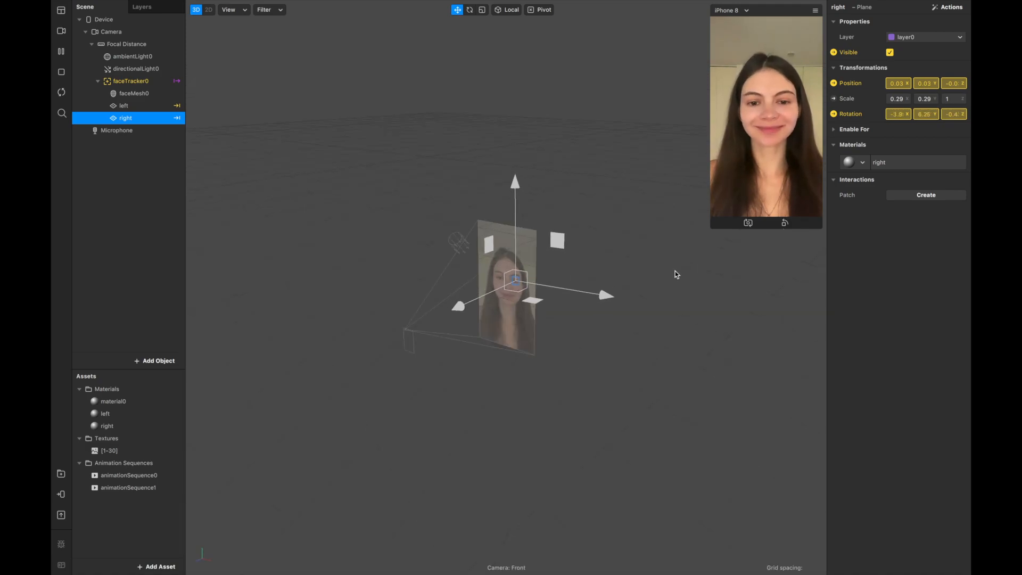
left_click_drag(711, 232, 520, 454)
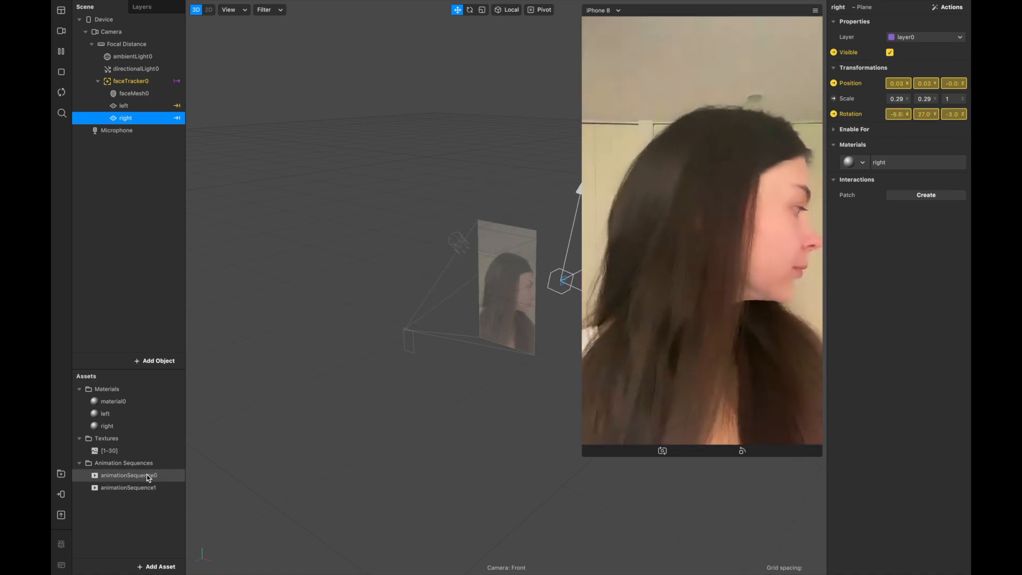
Review the playback settings of animationSequence0 and animationSequence1.
left_click(129, 474)
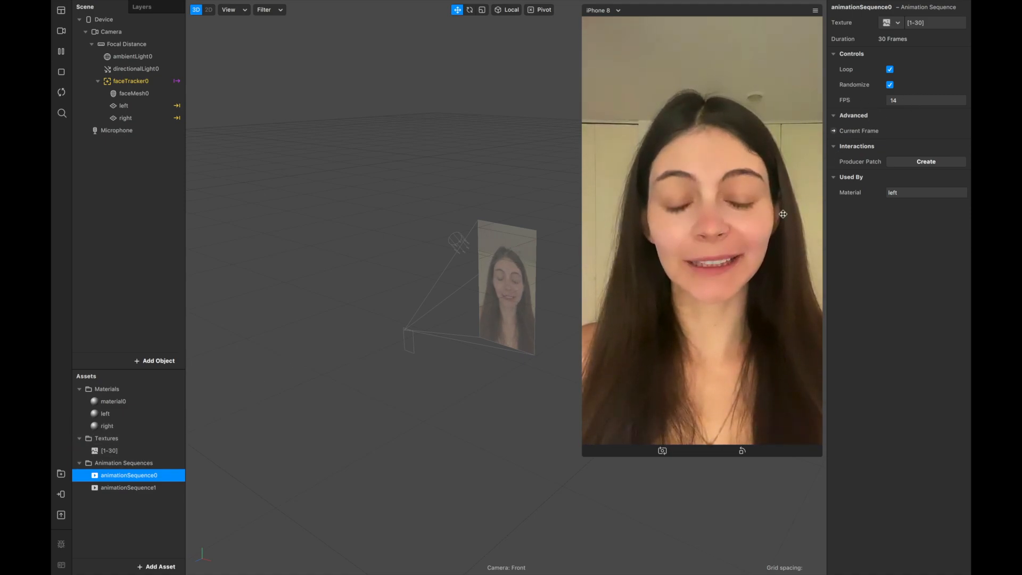
left_click(118, 485)
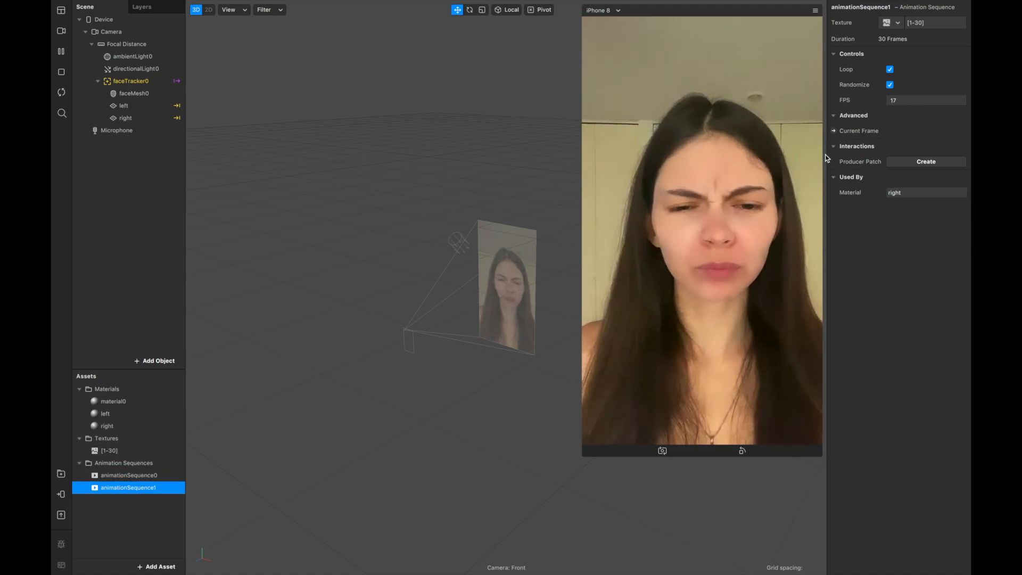